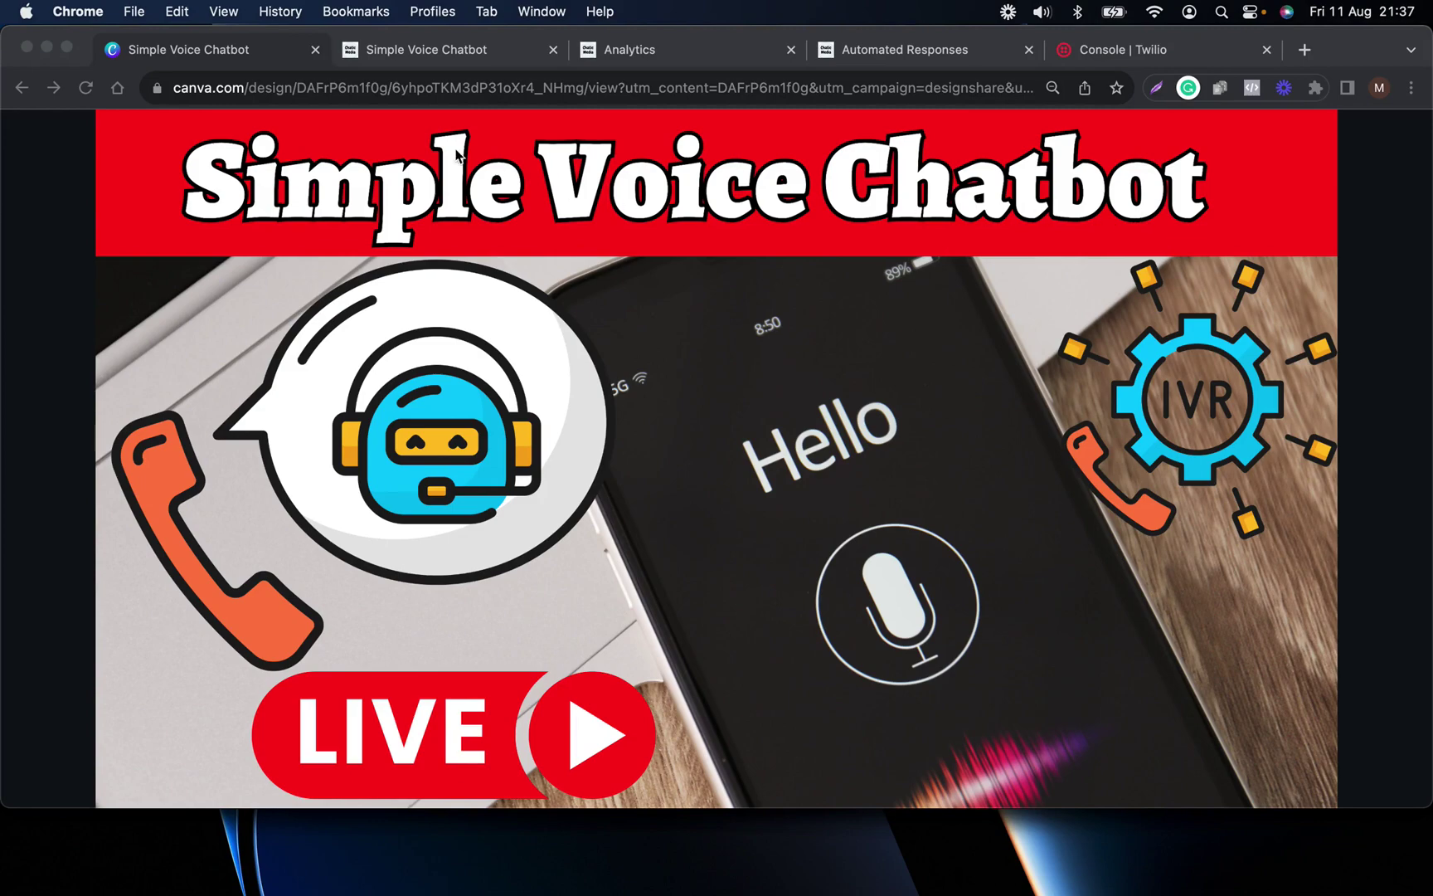
{"action": "left_click", "coordinate": [367, 48]}
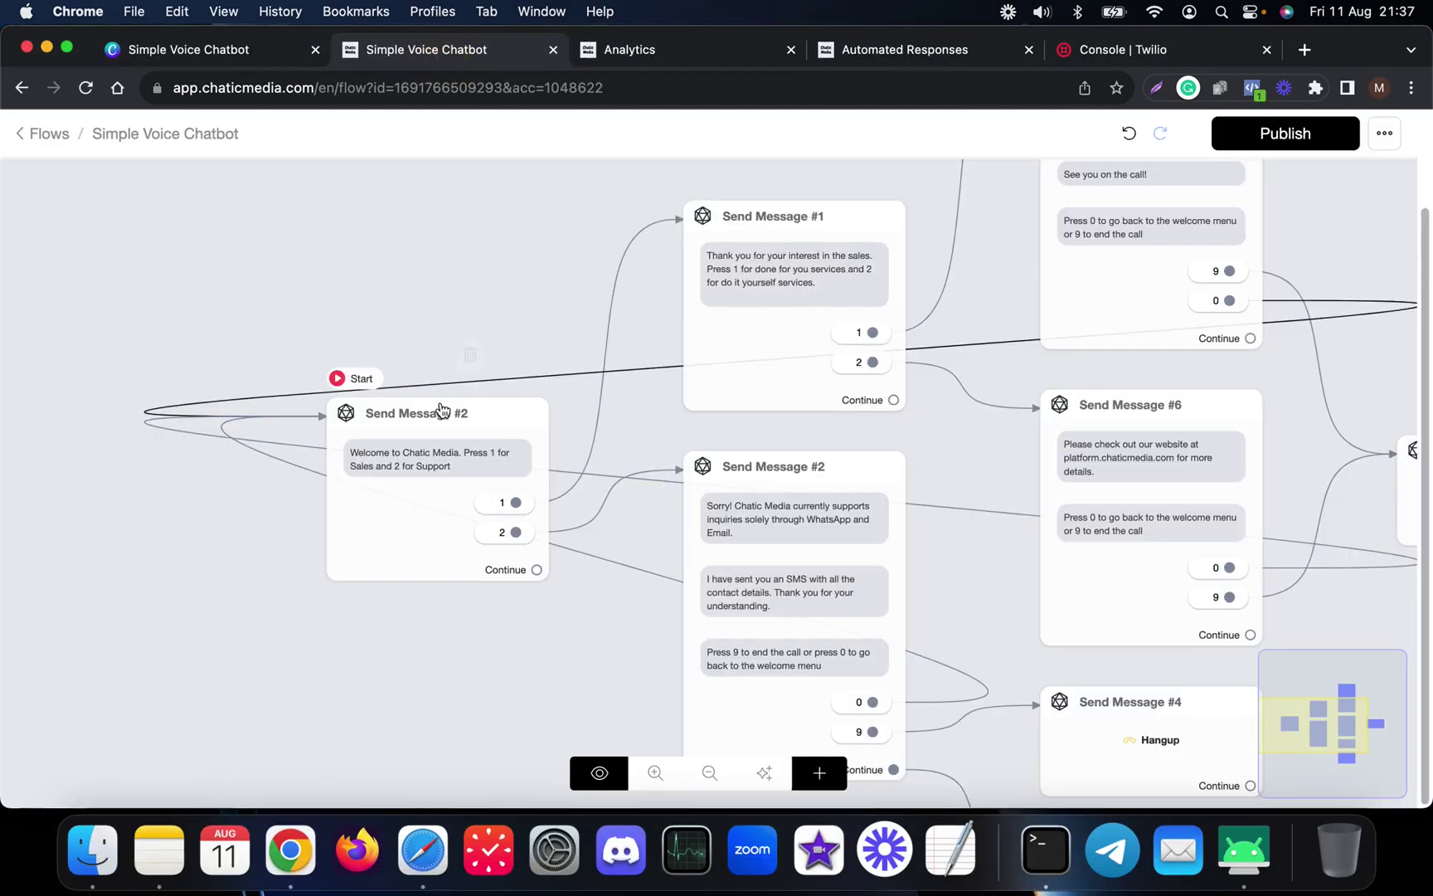
{"action": "left_click", "coordinate": [403, 414]}
{"action": "scroll", "coordinate": [411, 439], "scroll_direction": "up", "scroll_amount": 5}
{"action": "scroll", "coordinate": [496, 526], "scroll_direction": "down", "scroll_amount": 5}
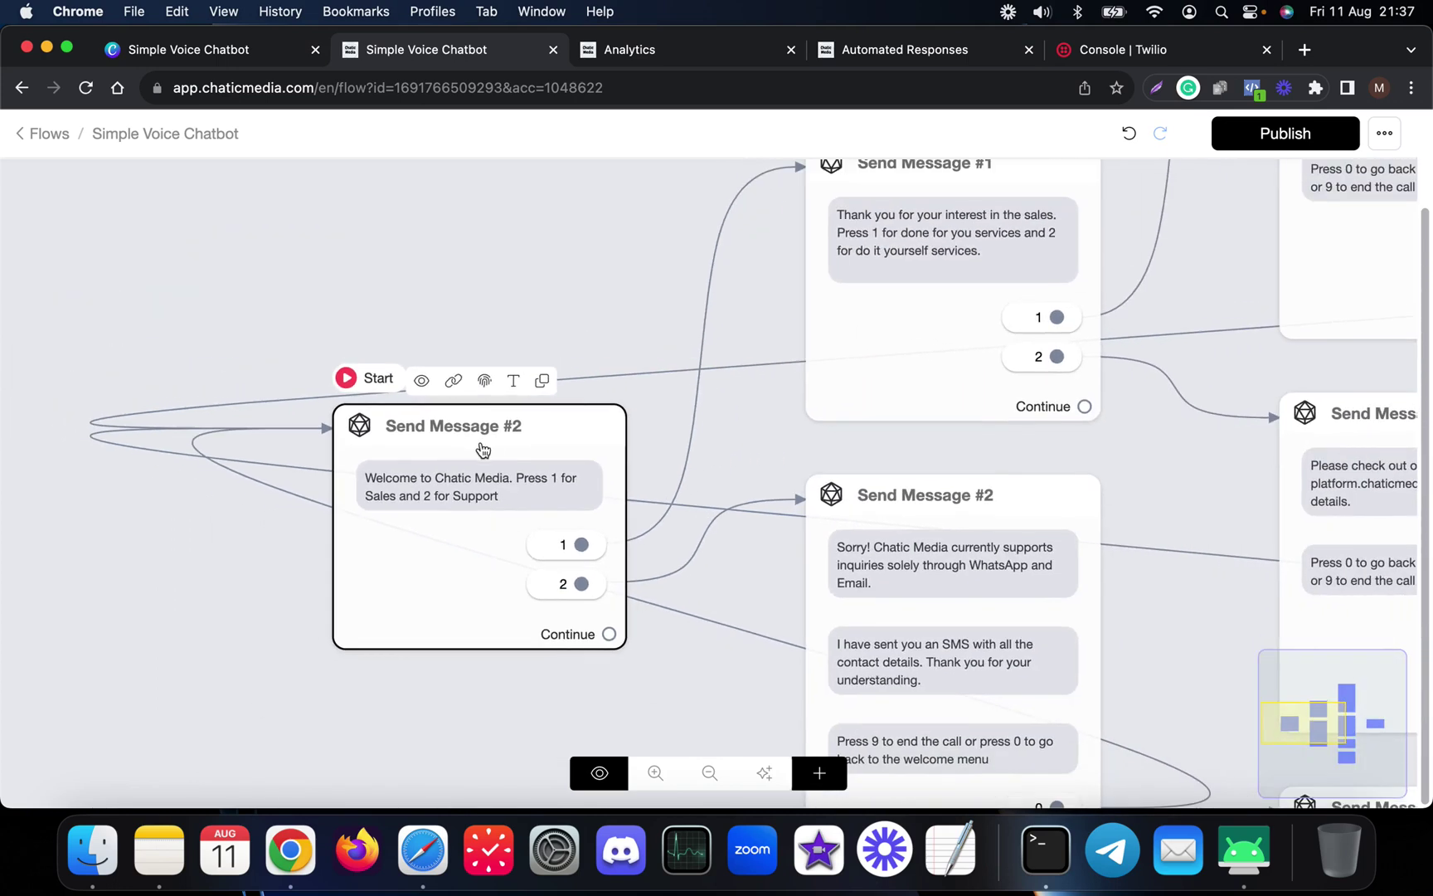
{"action": "scroll", "coordinate": [479, 453], "scroll_direction": "up", "scroll_amount": 5}
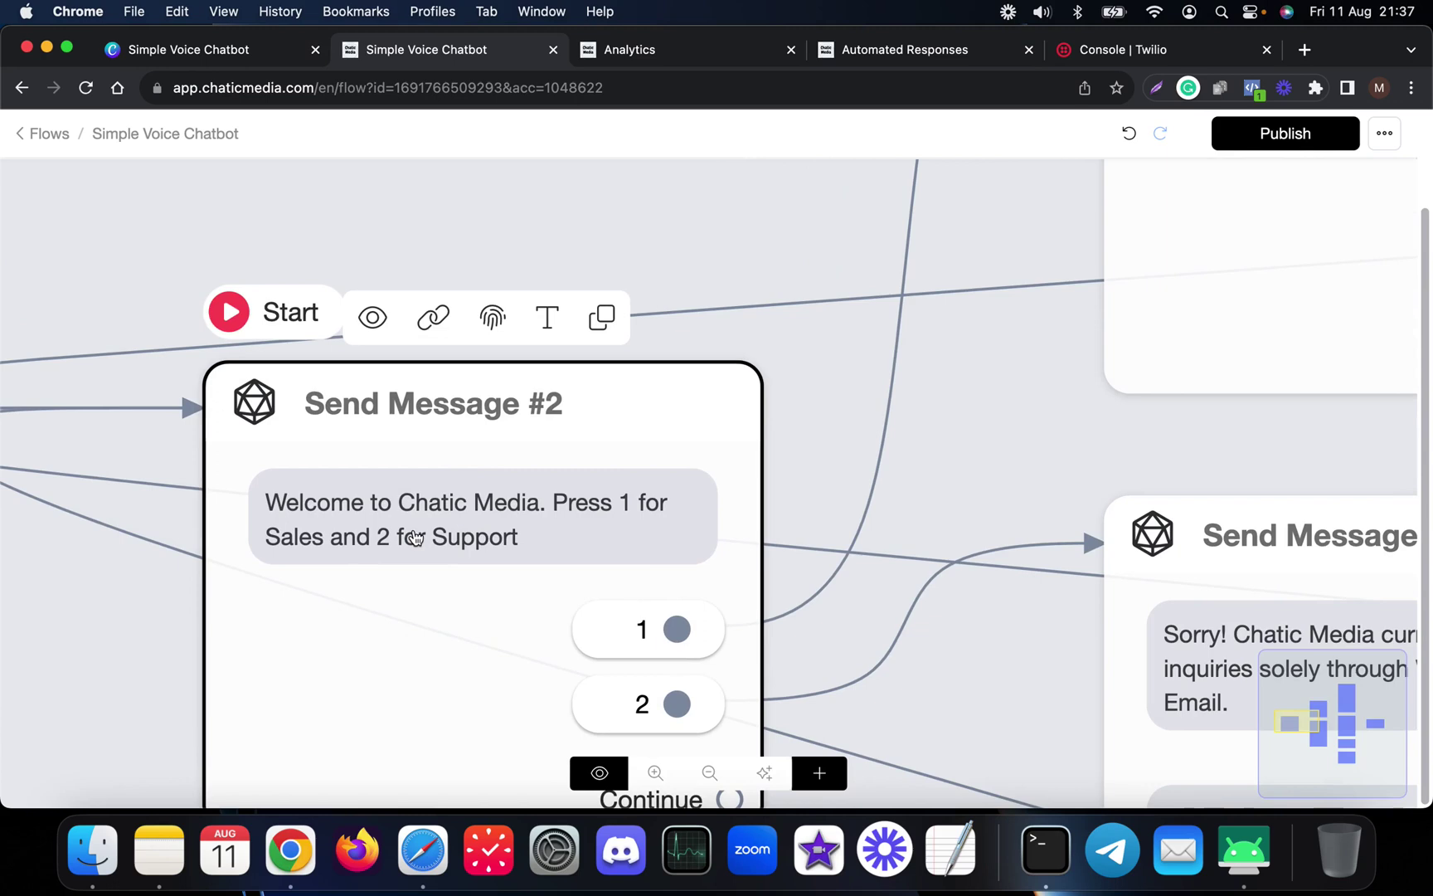
{"action": "scroll", "coordinate": [415, 538], "scroll_direction": "down", "scroll_amount": 5}
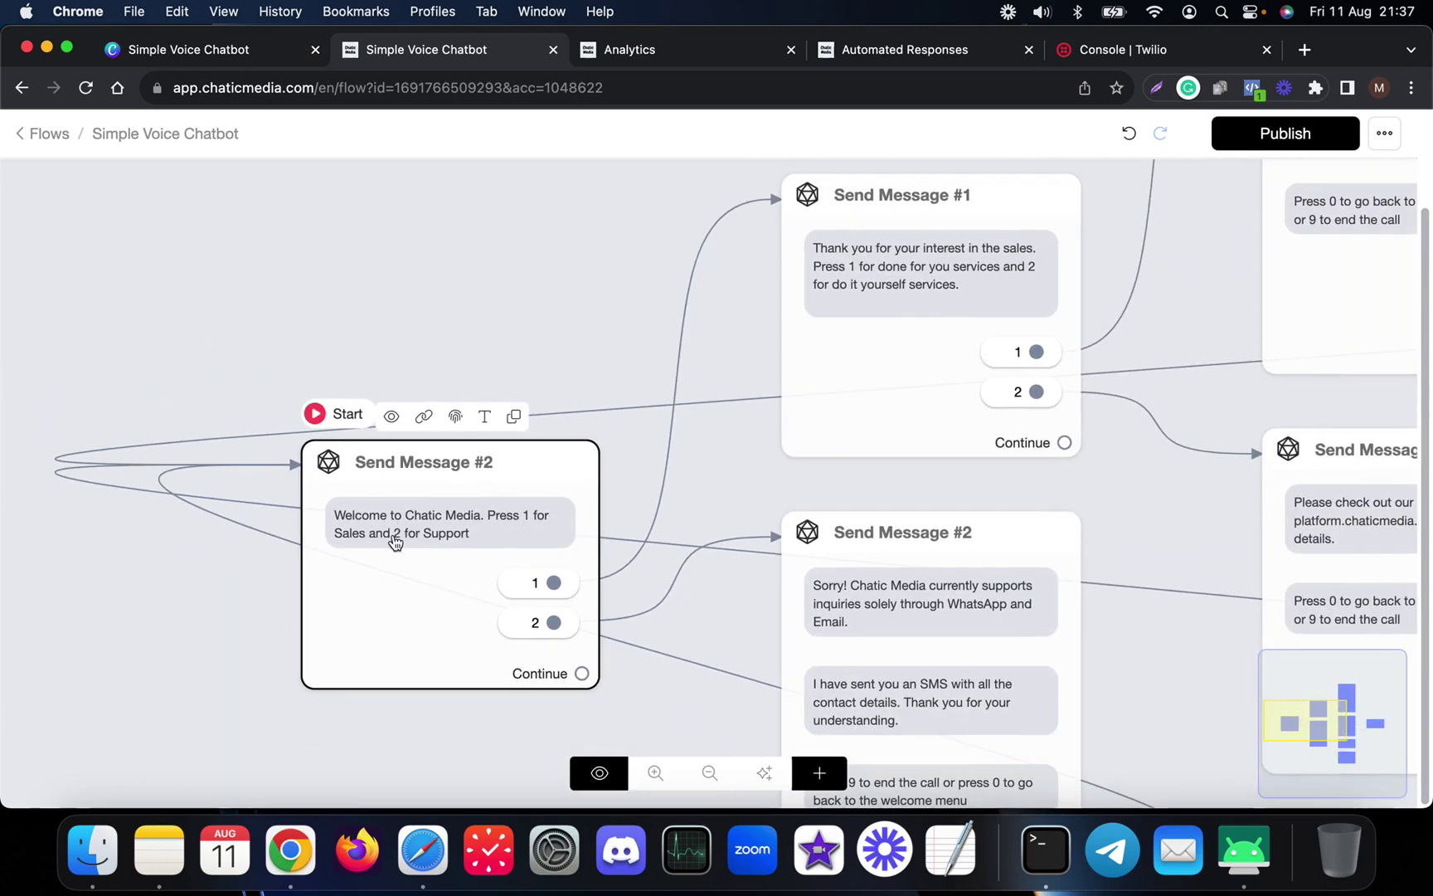
{"action": "scroll", "coordinate": [412, 619], "scroll_direction": "down", "scroll_amount": 3}
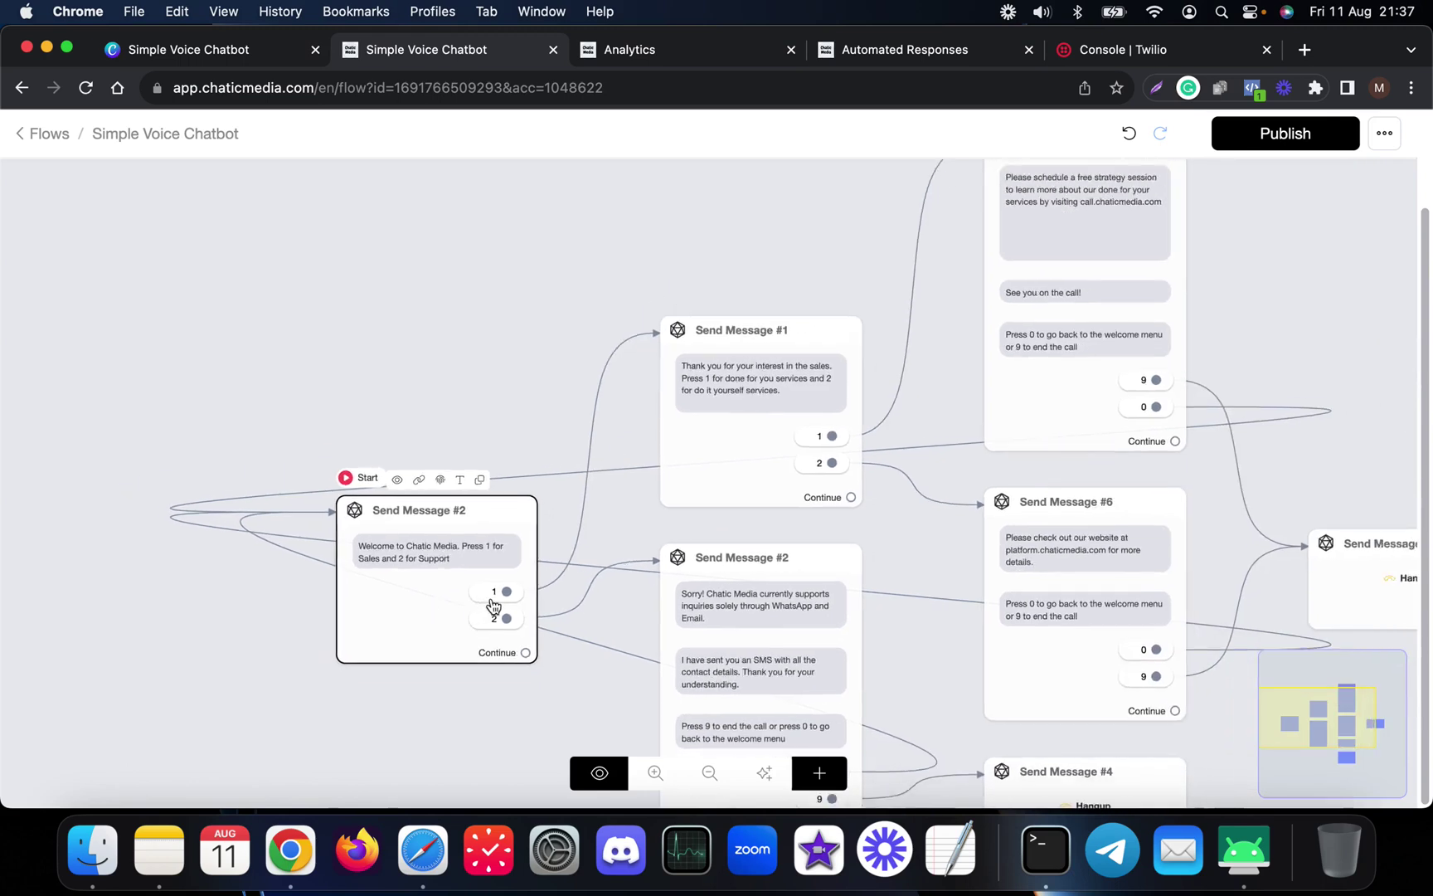
{"action": "scroll", "coordinate": [498, 599], "scroll_direction": "up", "scroll_amount": 3}
{"action": "scroll", "coordinate": [502, 599], "scroll_direction": "down", "scroll_amount": 2}
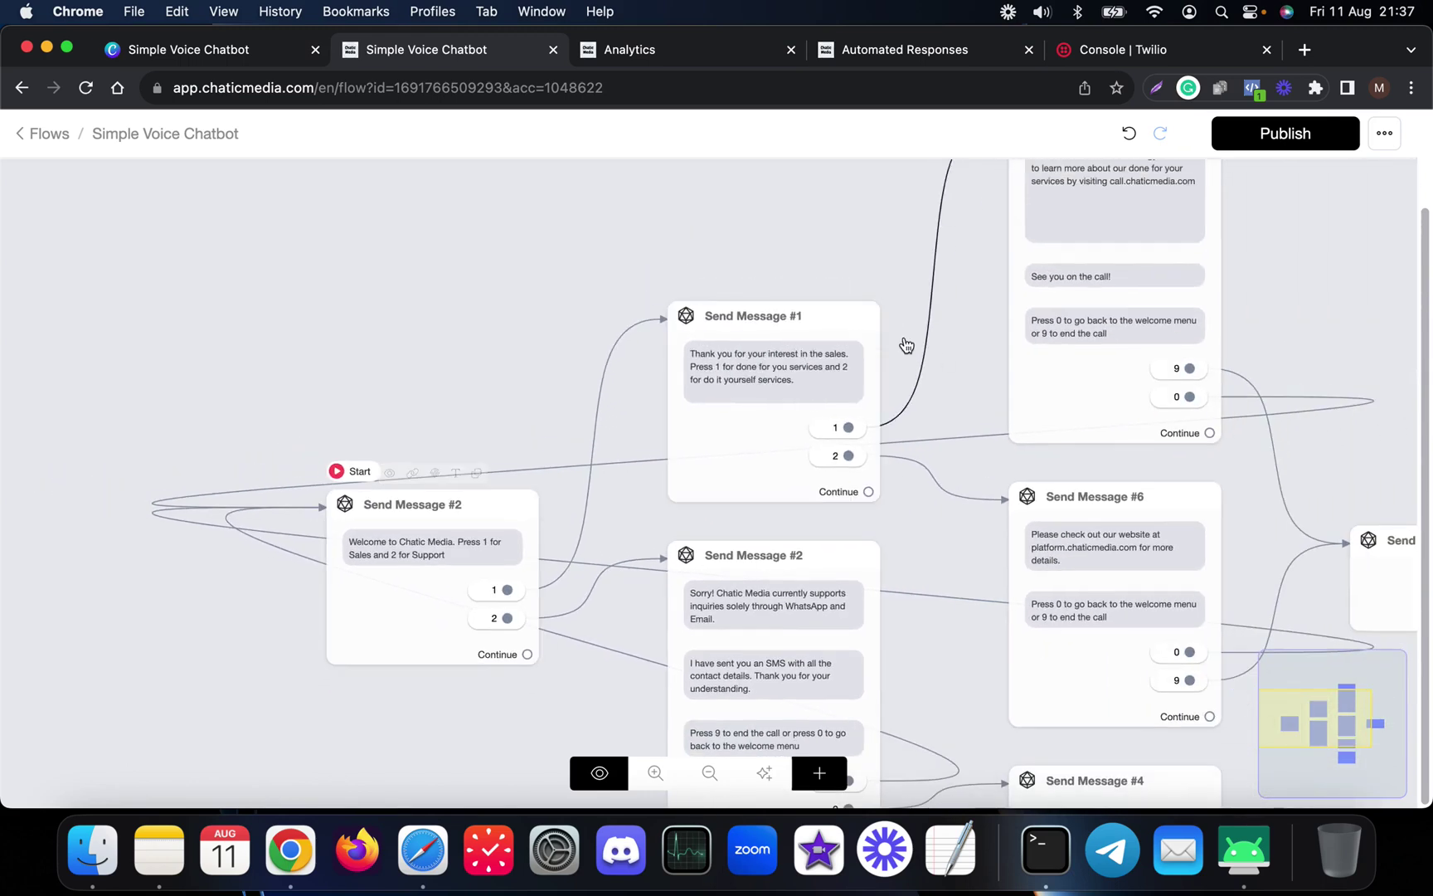
{"action": "scroll", "coordinate": [907, 345], "scroll_direction": "up", "scroll_amount": 3}
{"action": "left_click", "coordinate": [800, 368]}
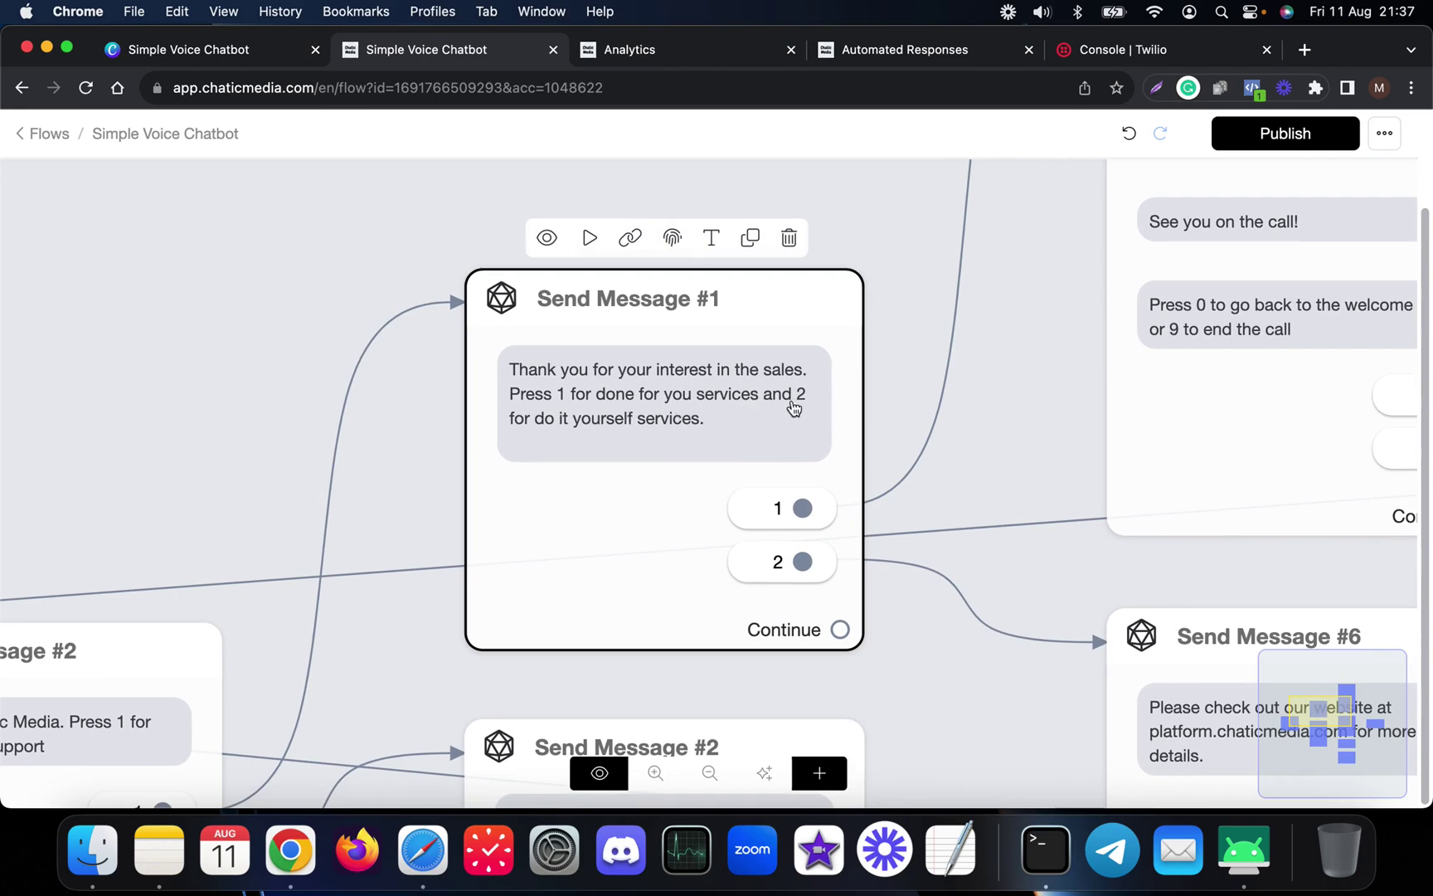
{"action": "scroll", "coordinate": [531, 502], "scroll_direction": "down", "scroll_amount": 5}
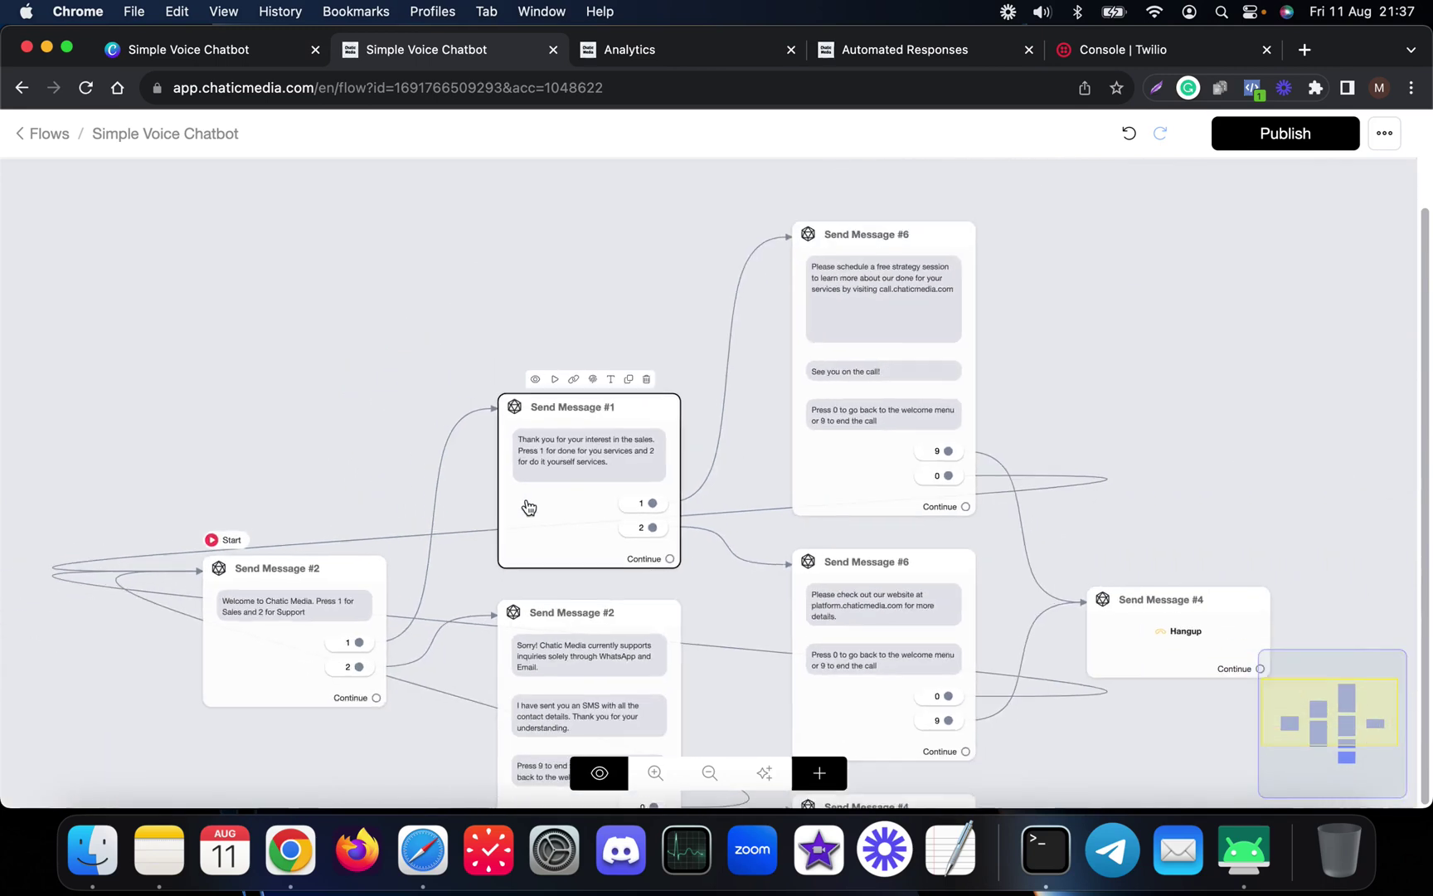
{"action": "scroll", "coordinate": [664, 506], "scroll_direction": "up", "scroll_amount": 2}
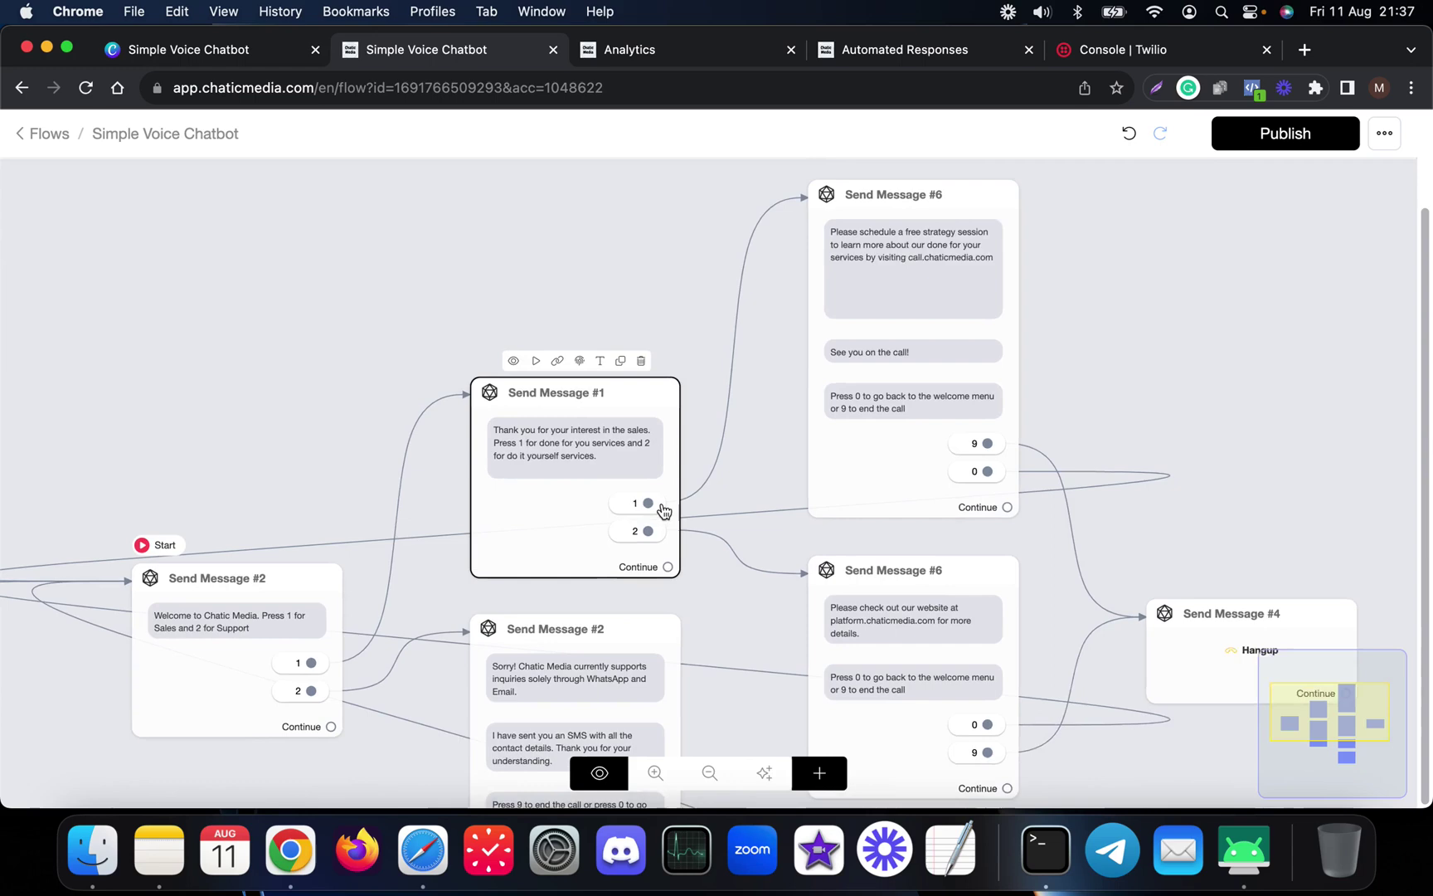
{"action": "left_click", "coordinate": [916, 253]}
{"action": "scroll", "coordinate": [963, 220], "scroll_direction": "up", "scroll_amount": 2}
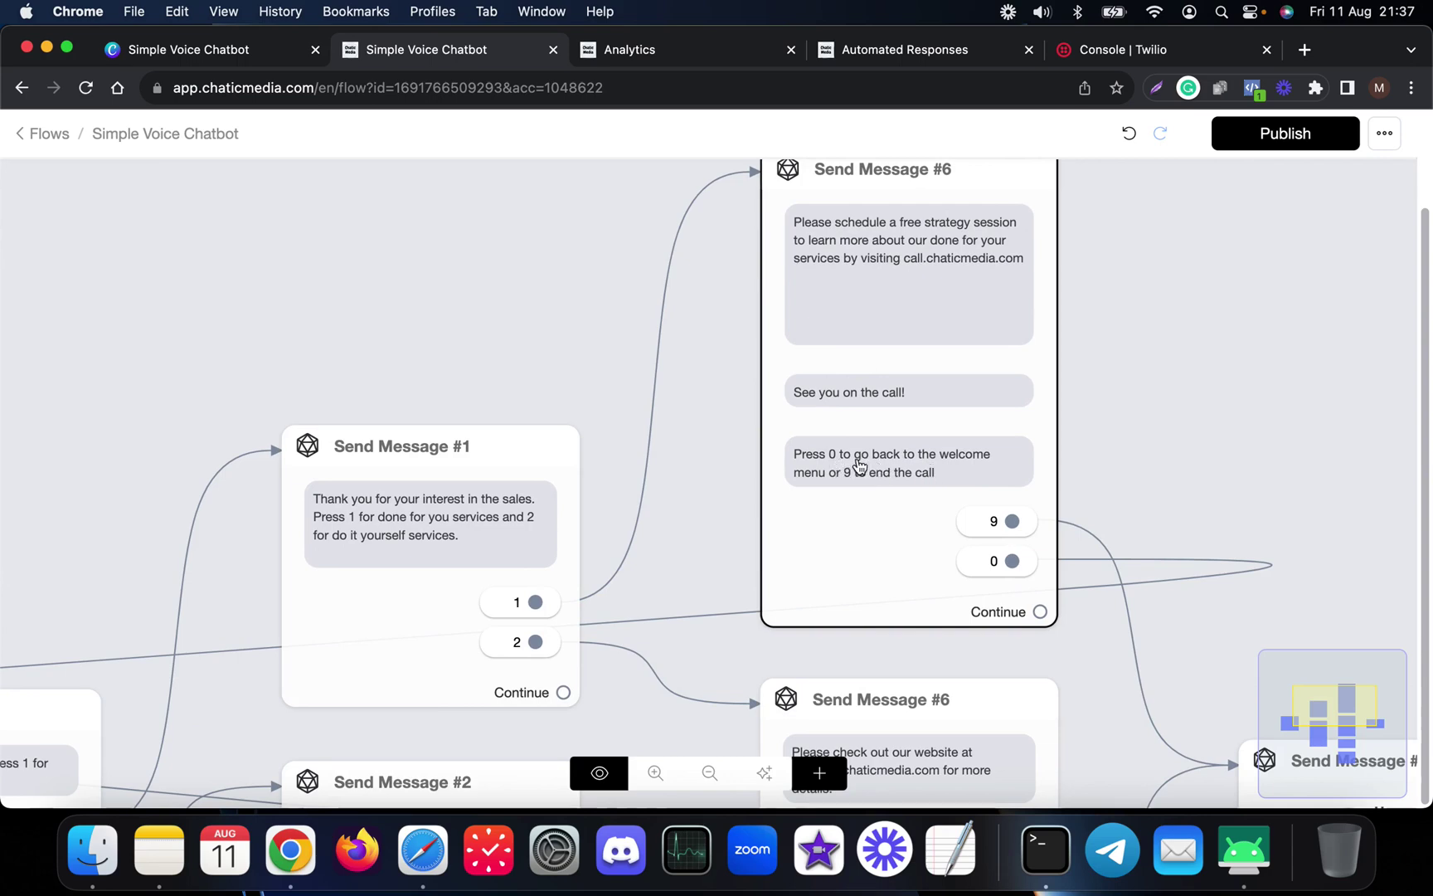
{"action": "scroll", "coordinate": [1002, 452], "scroll_direction": "down", "scroll_amount": 3}
{"action": "scroll", "coordinate": [1002, 452], "scroll_direction": "down", "scroll_amount": 3}
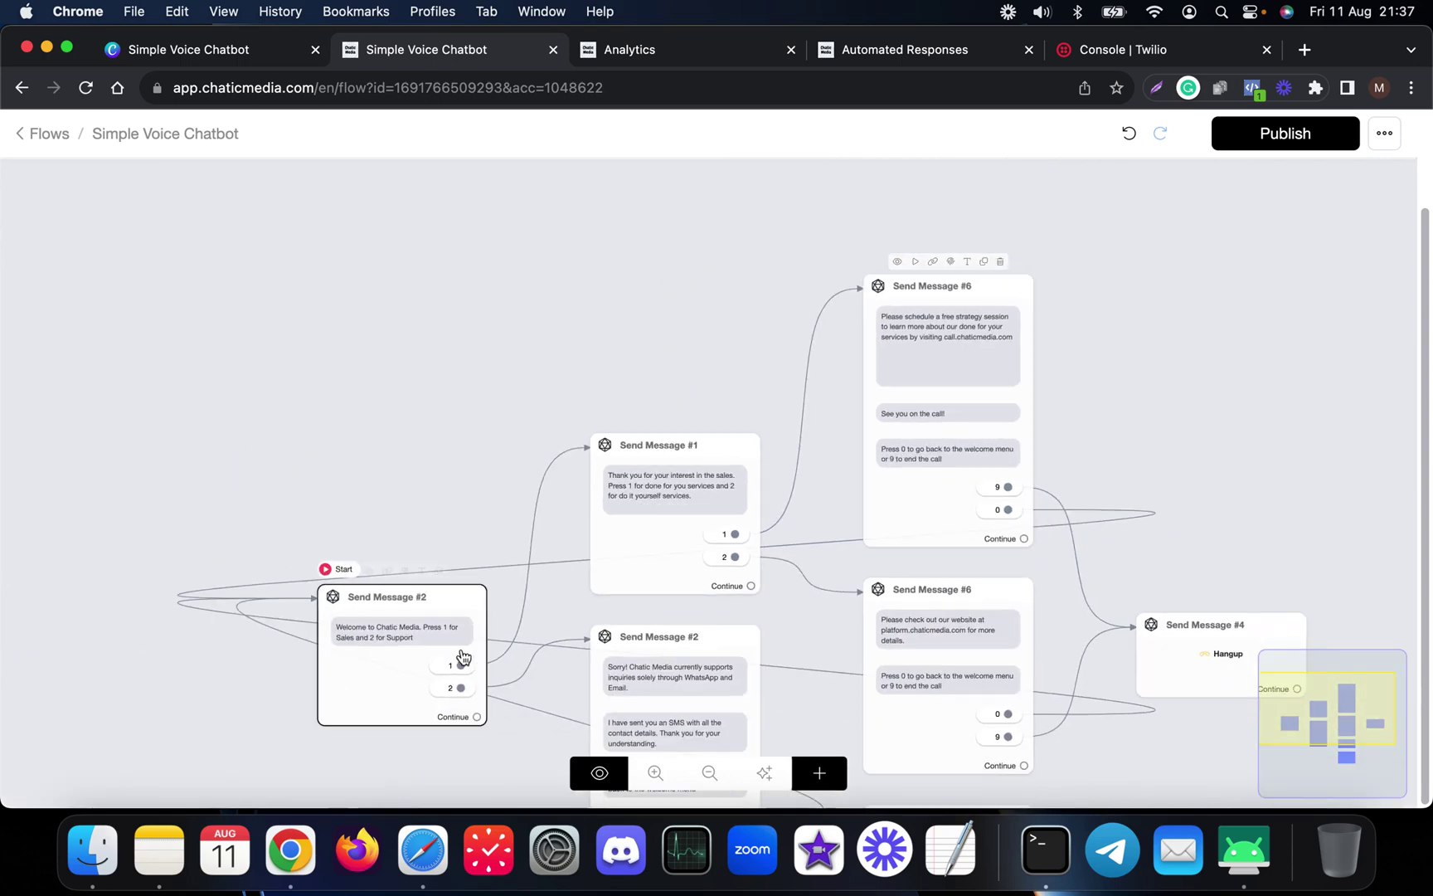
{"action": "scroll", "coordinate": [956, 492], "scroll_direction": "up", "scroll_amount": 5}
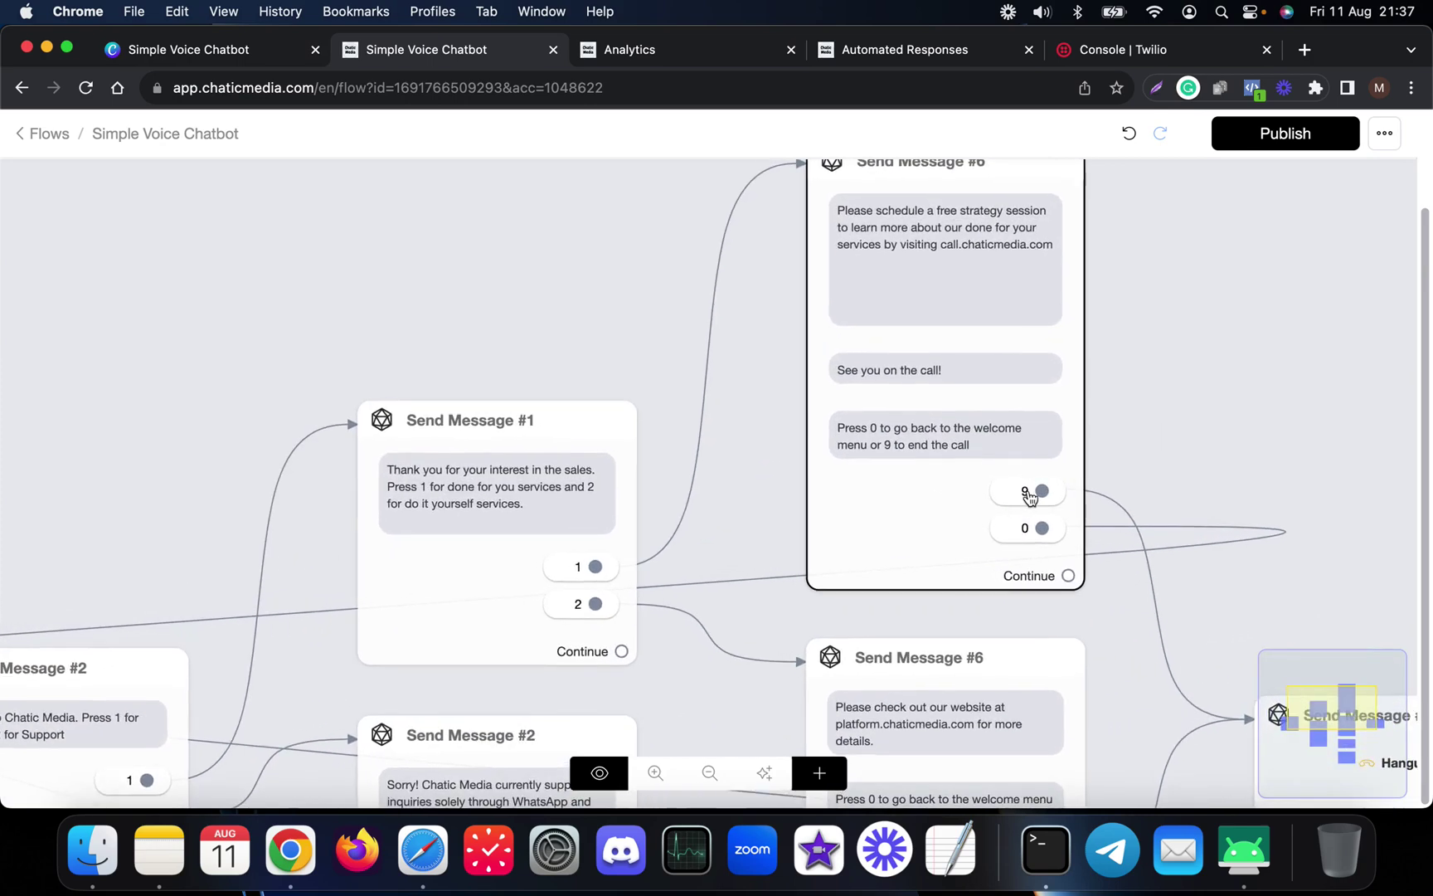
{"action": "scroll", "coordinate": [911, 438], "scroll_direction": "down", "scroll_amount": 5}
{"action": "scroll", "coordinate": [1159, 621], "scroll_direction": "up", "scroll_amount": 5}
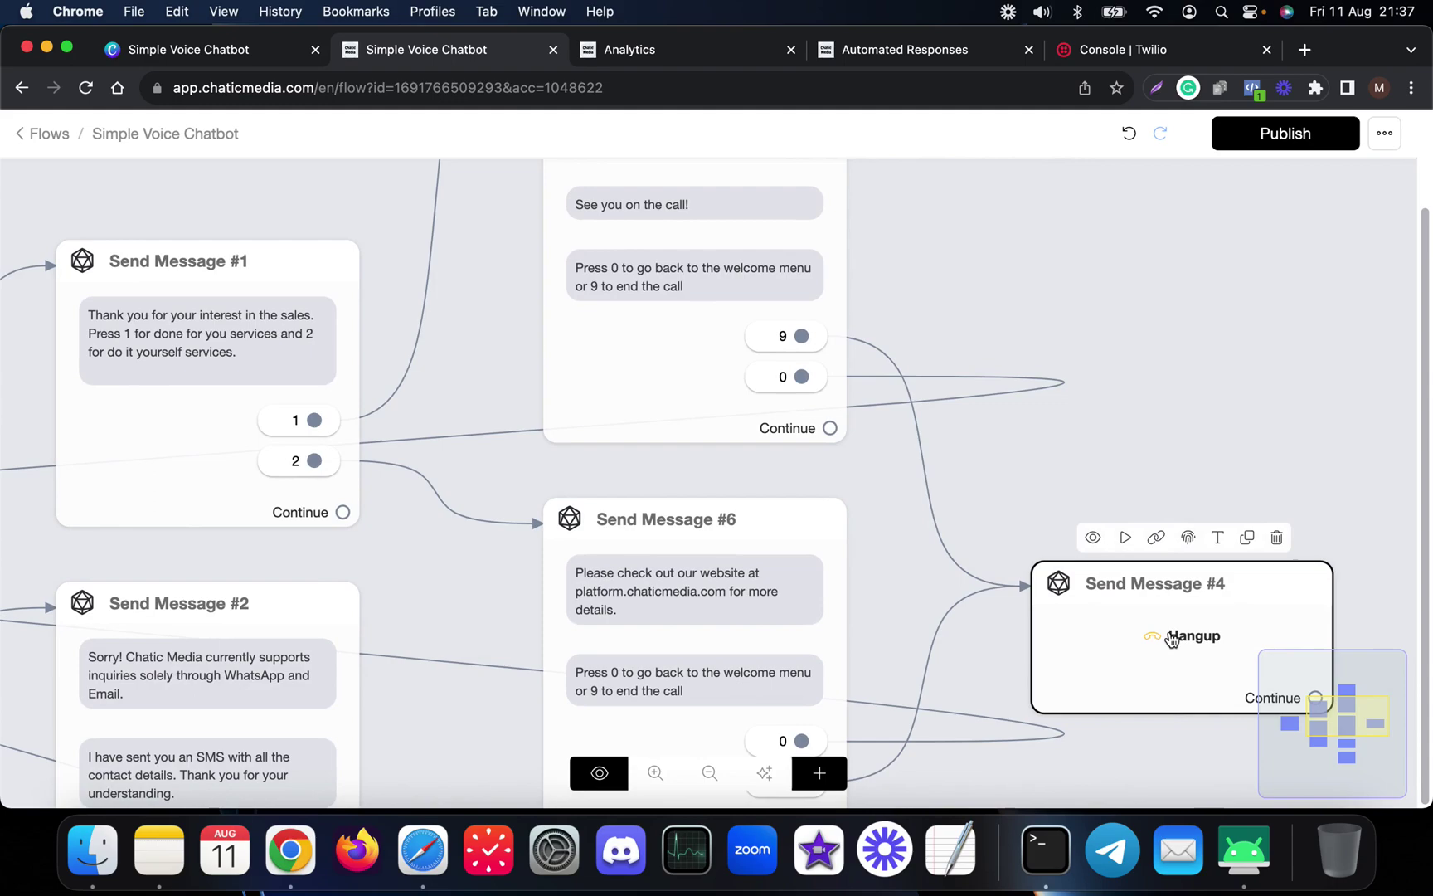
{"action": "scroll", "coordinate": [1168, 641], "scroll_direction": "down", "scroll_amount": 5}
{"action": "scroll", "coordinate": [702, 344], "scroll_direction": "down", "scroll_amount": 5}
{"action": "scroll", "coordinate": [502, 499], "scroll_direction": "up", "scroll_amount": 5}
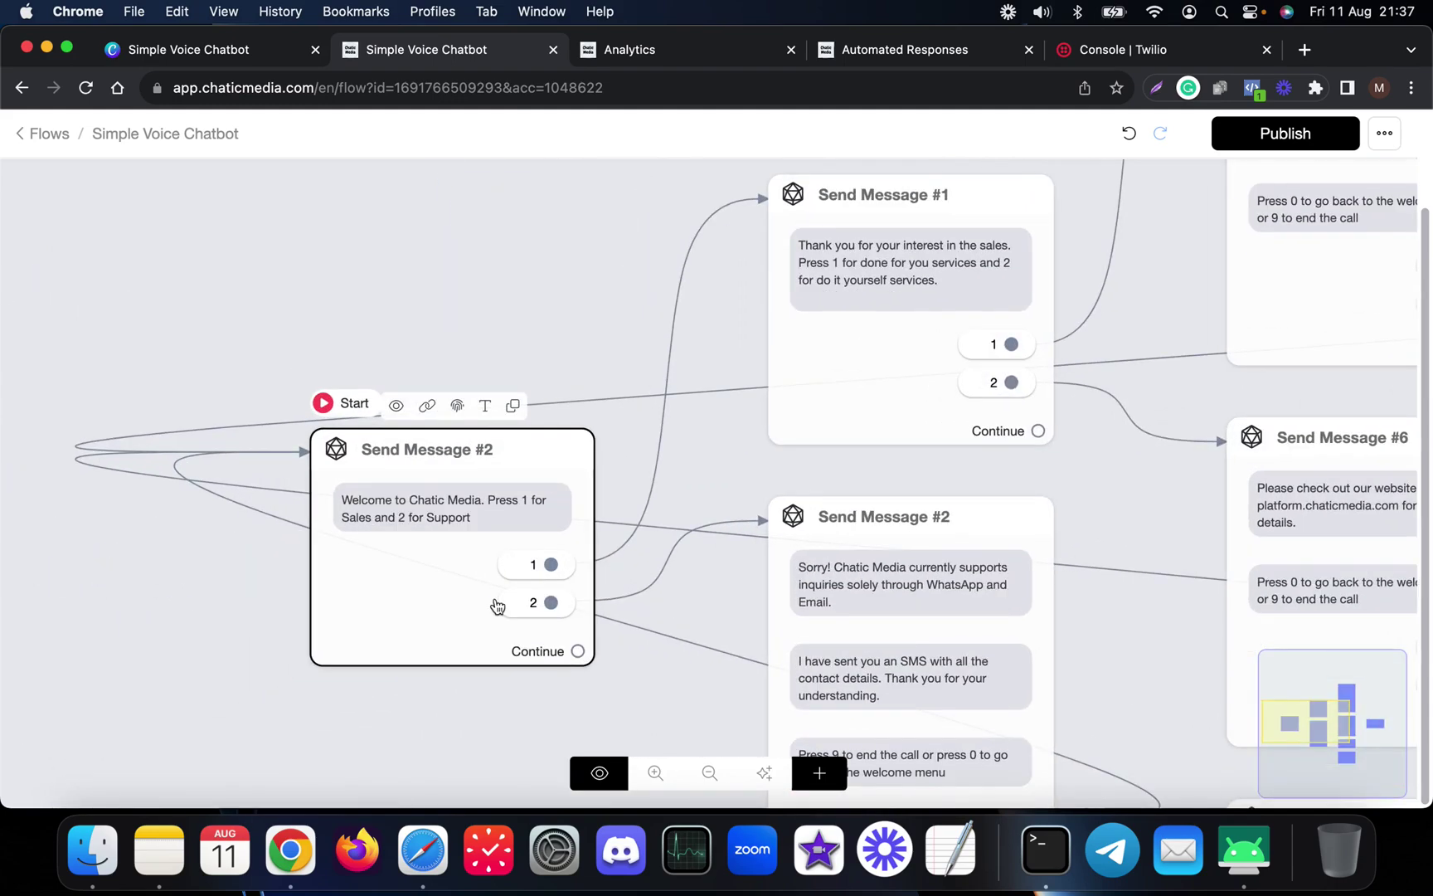
{"action": "scroll", "coordinate": [469, 450], "scroll_direction": "down", "scroll_amount": 2}
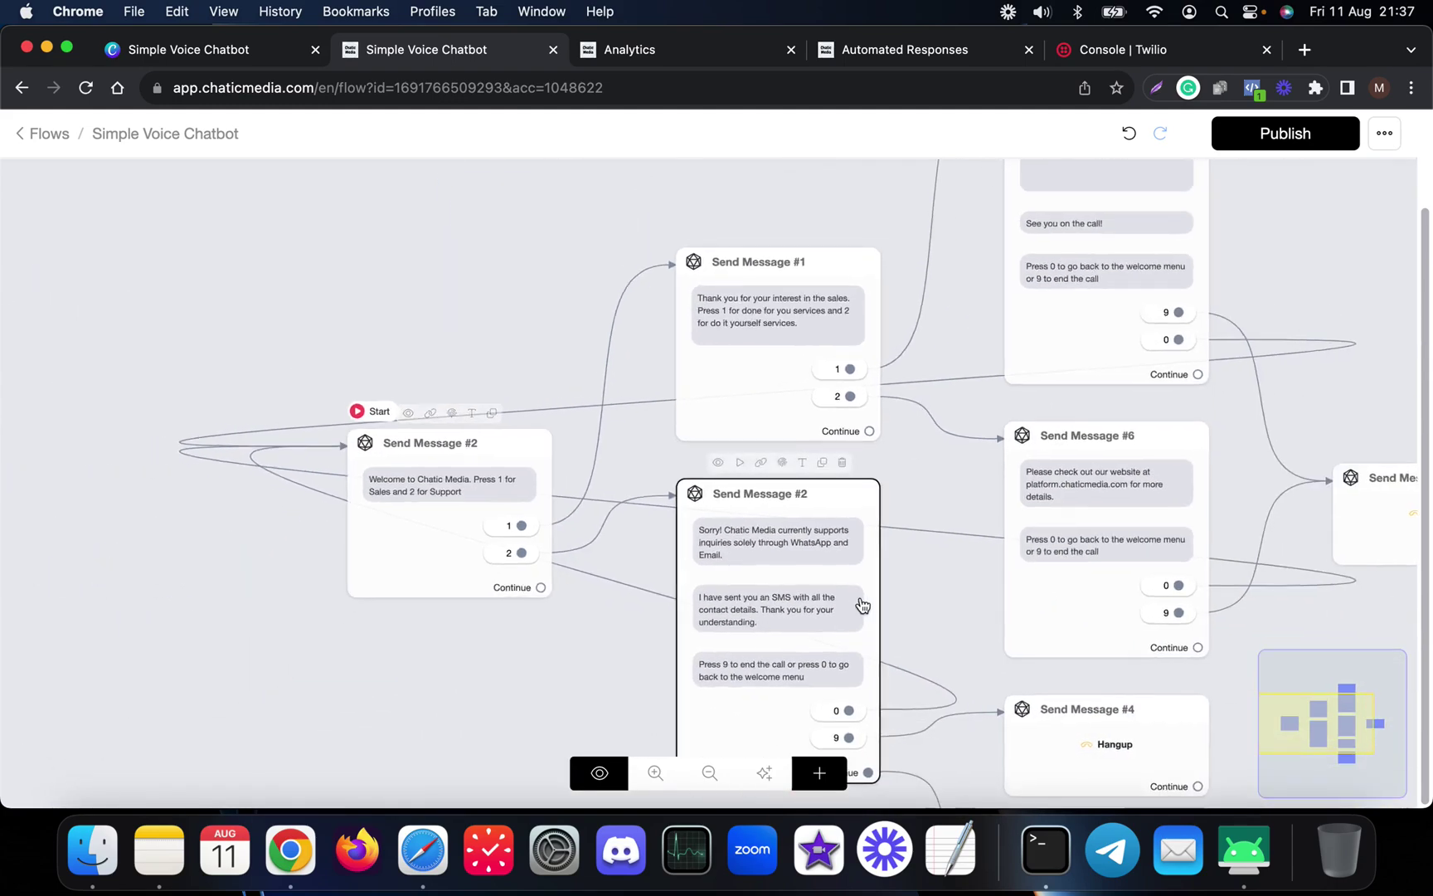
{"action": "scroll", "coordinate": [858, 593], "scroll_direction": "up", "scroll_amount": 4}
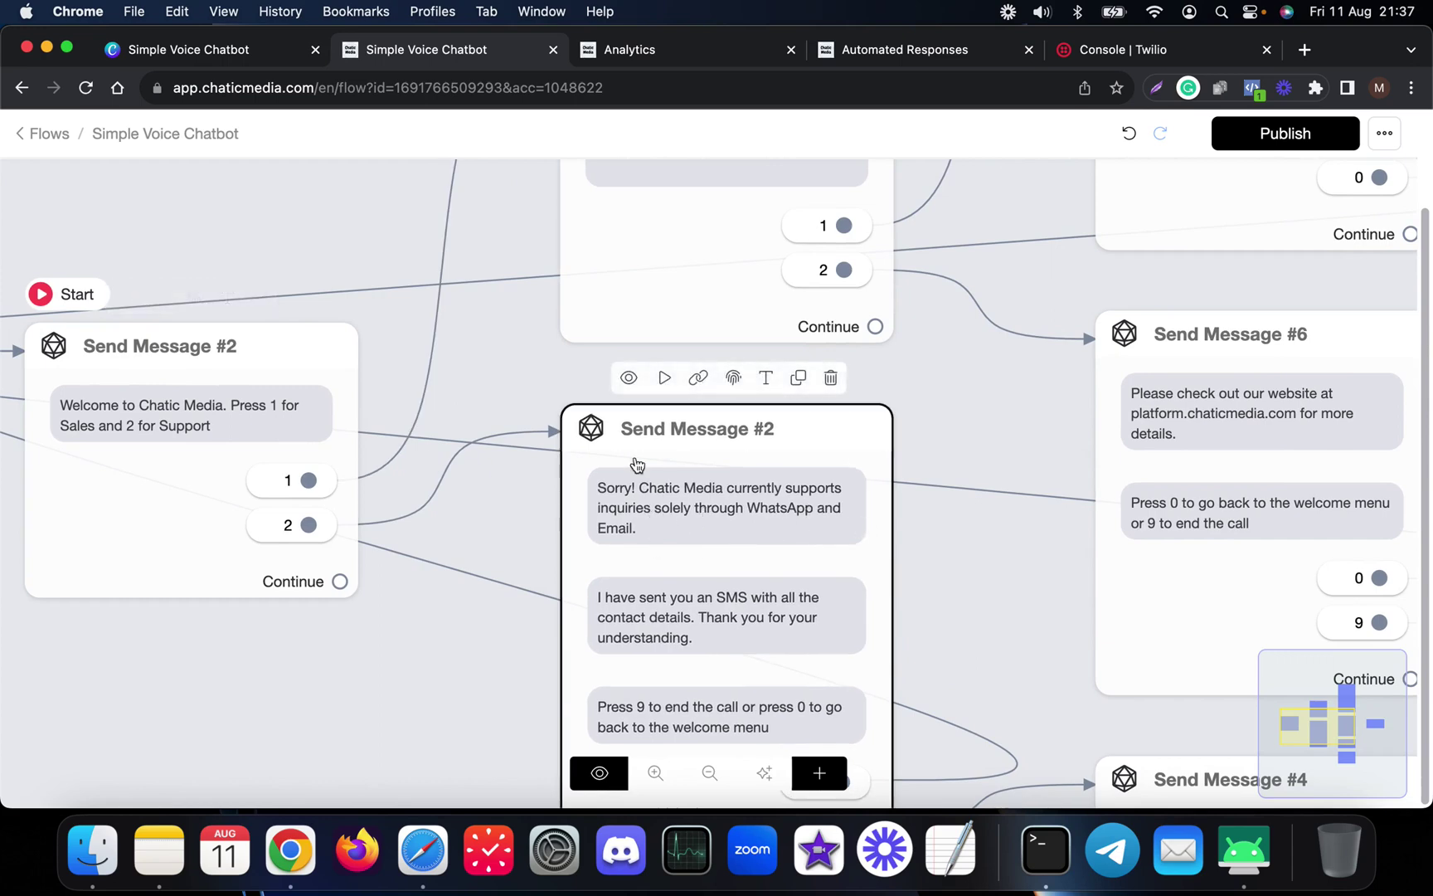
{"action": "scroll", "coordinate": [634, 463], "scroll_direction": "down", "scroll_amount": 3}
{"action": "scroll", "coordinate": [639, 540], "scroll_direction": "up", "scroll_amount": 3}
{"action": "scroll", "coordinate": [639, 540], "scroll_direction": "up", "scroll_amount": 1}
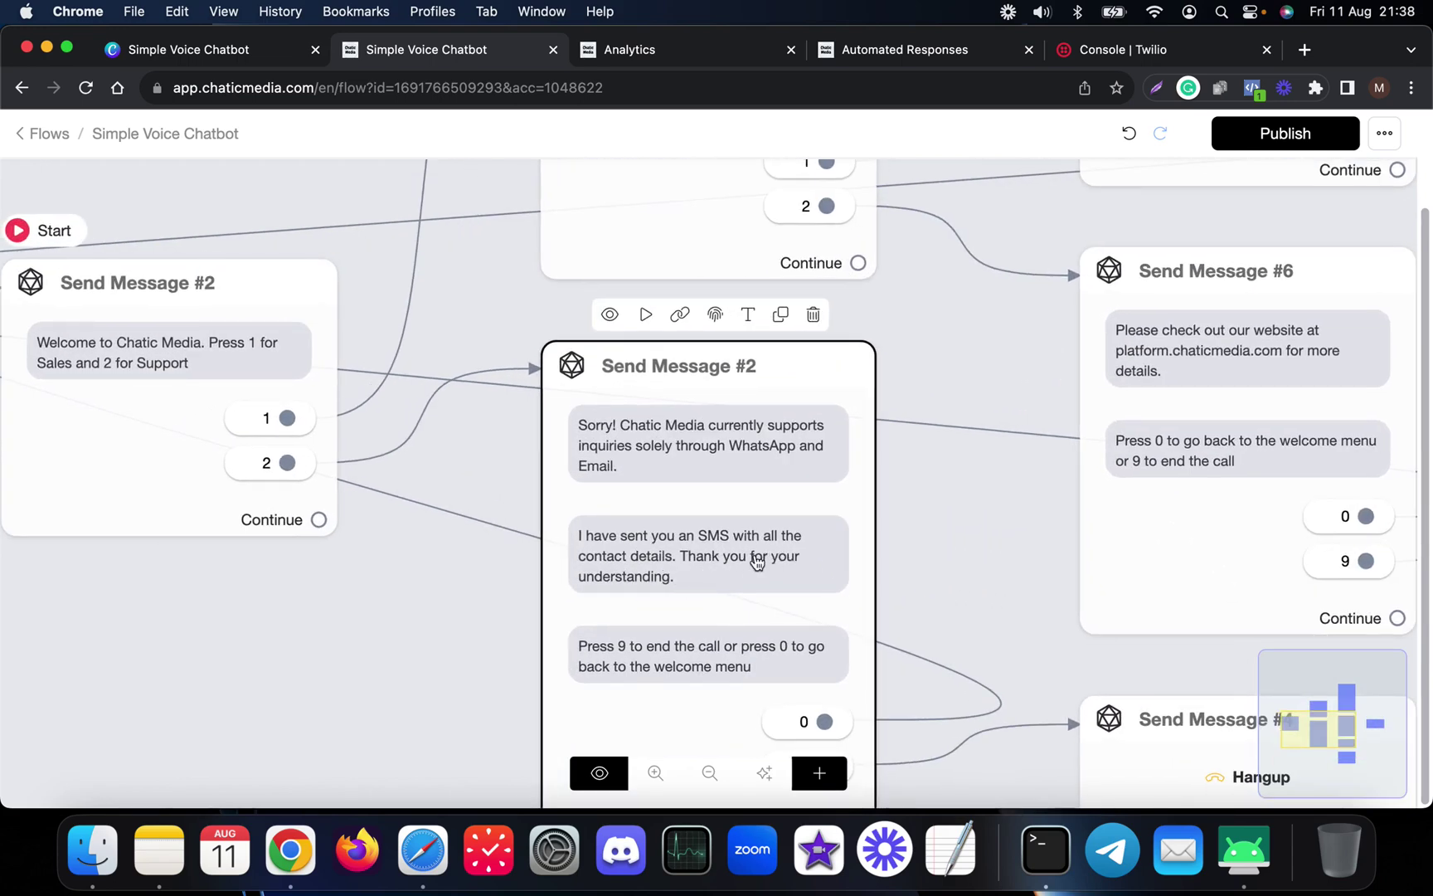
{"action": "scroll", "coordinate": [750, 564], "scroll_direction": "down", "scroll_amount": 3}
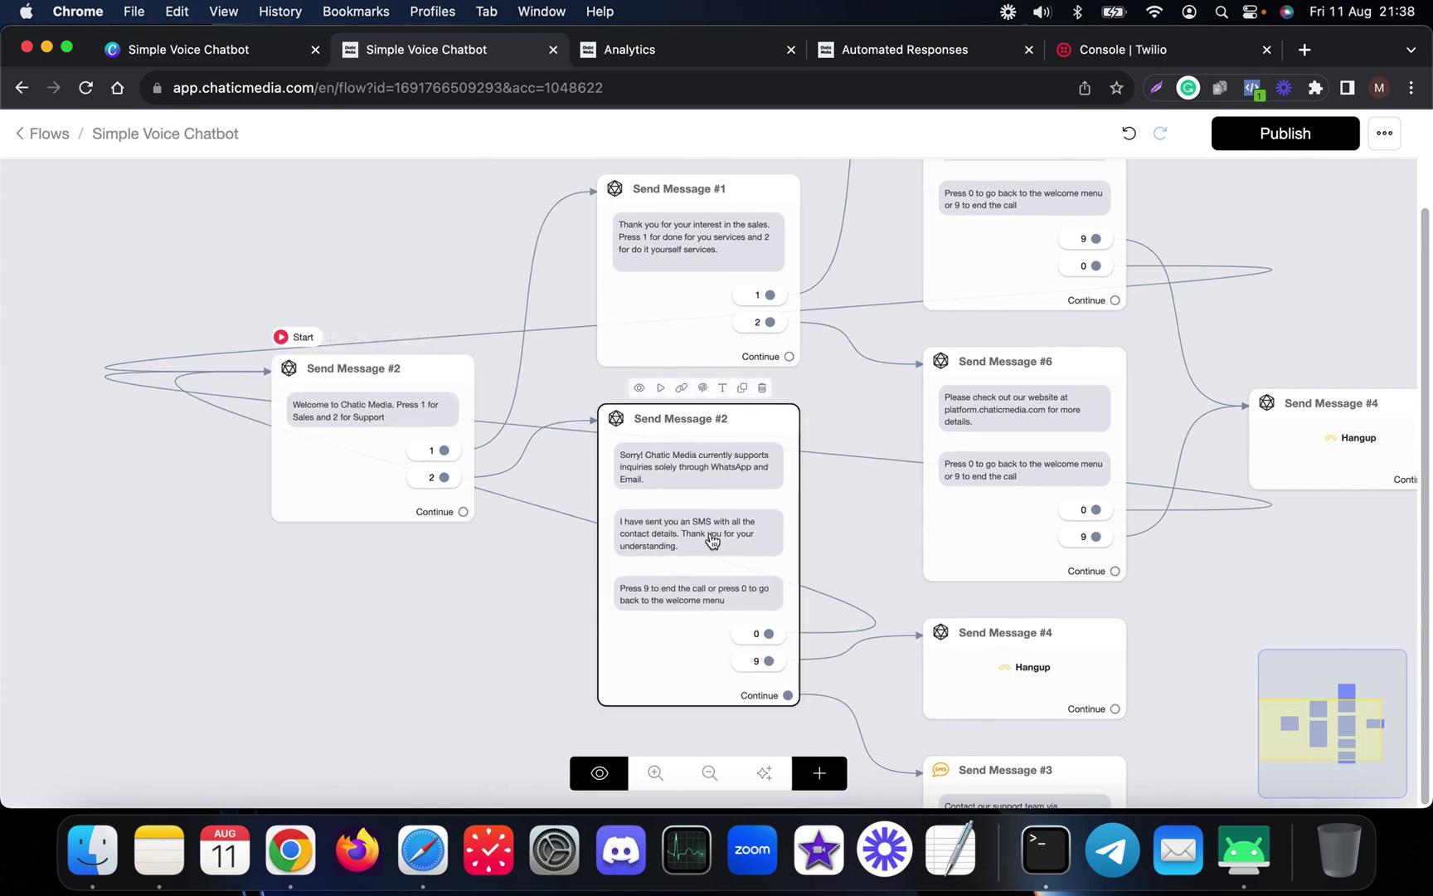
{"action": "scroll", "coordinate": [672, 560], "scroll_direction": "down", "scroll_amount": 3}
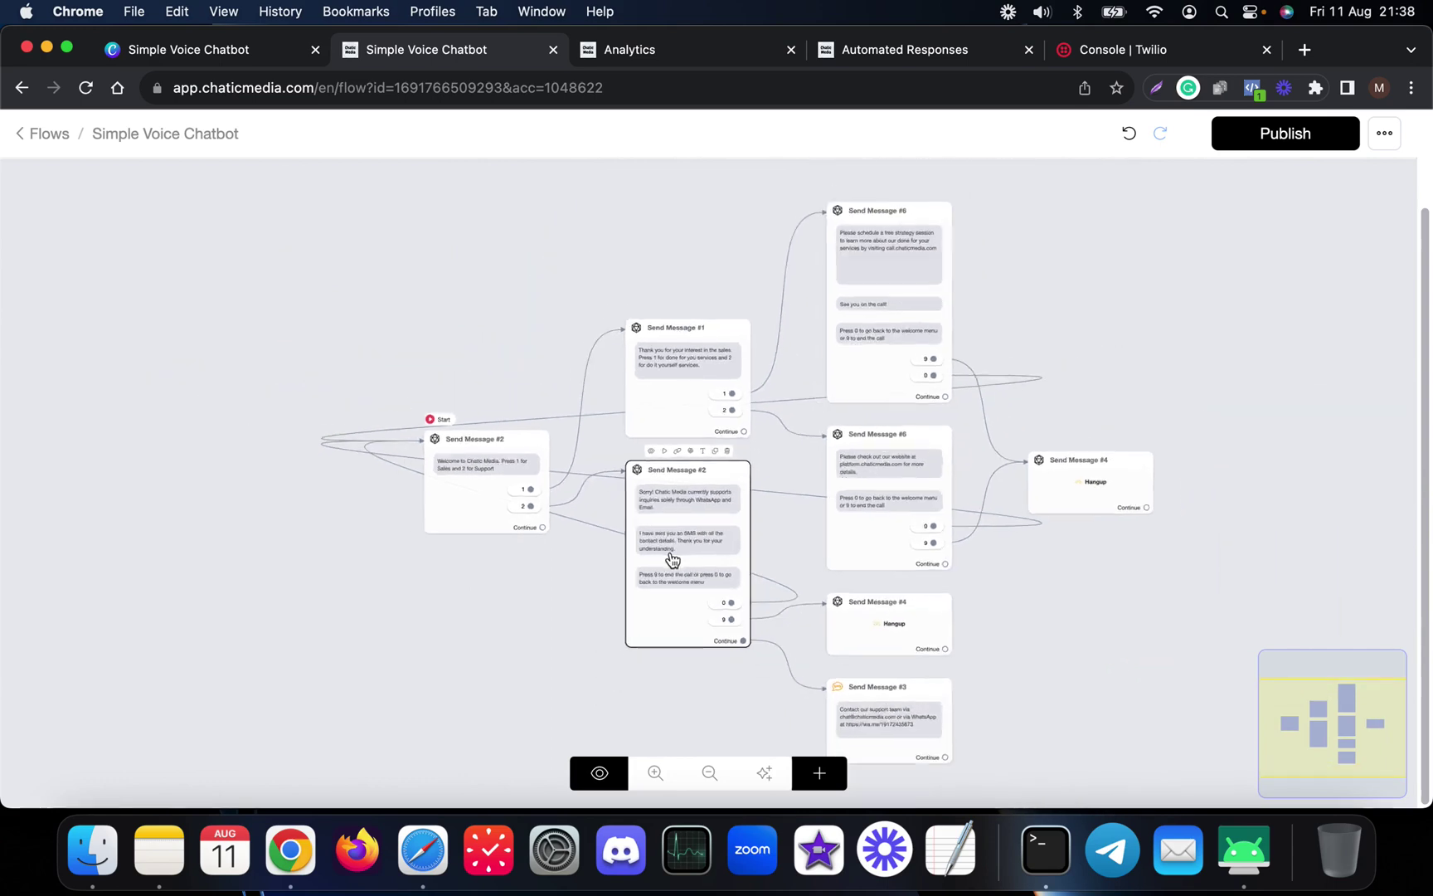
{"action": "scroll", "coordinate": [862, 725], "scroll_direction": "up", "scroll_amount": 5}
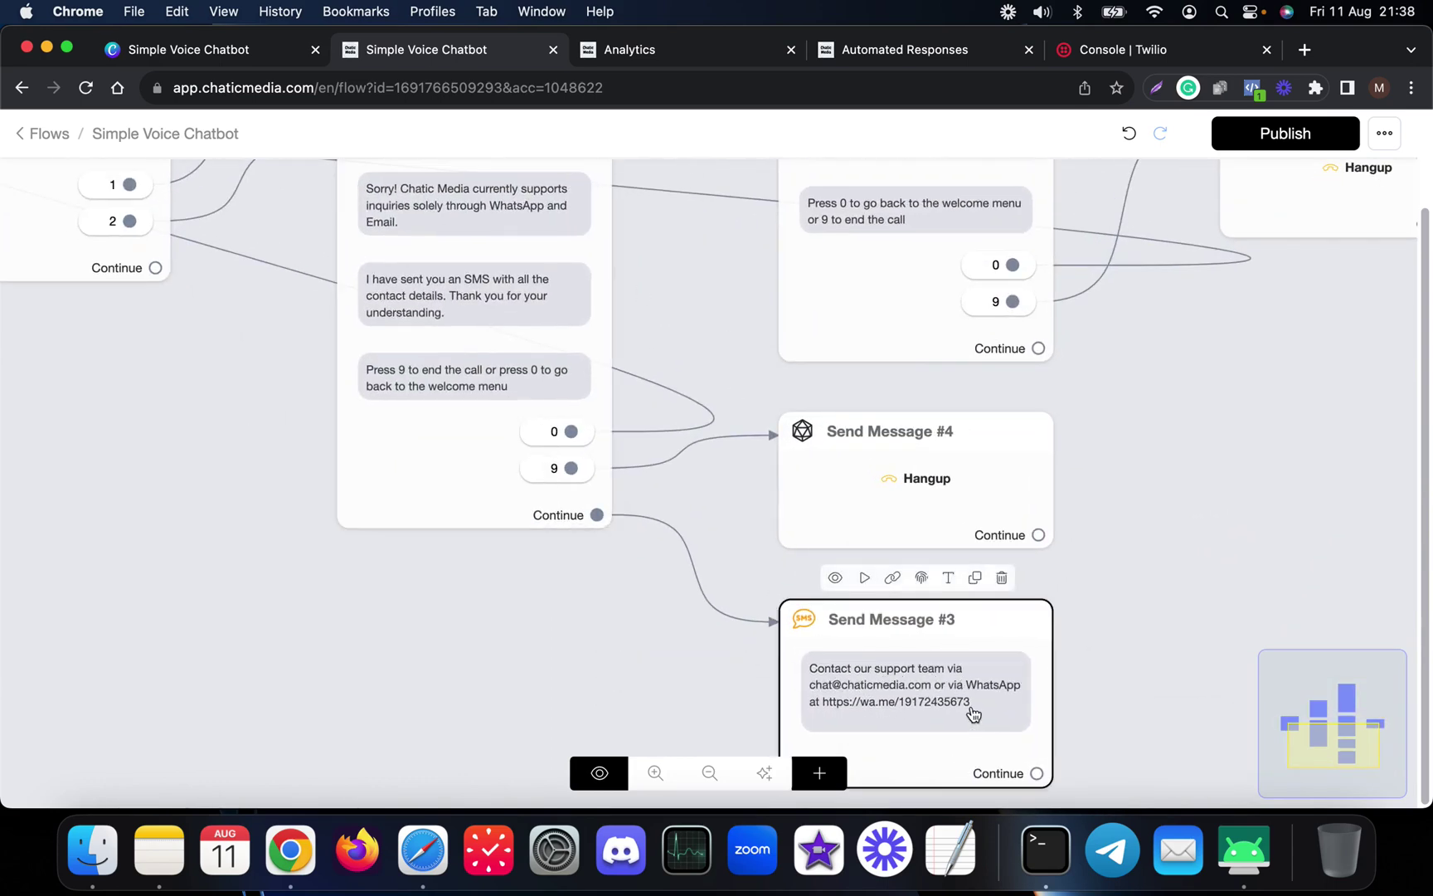
{"action": "scroll", "coordinate": [966, 705], "scroll_direction": "up", "scroll_amount": 2}
{"action": "scroll", "coordinate": [912, 703], "scroll_direction": "down", "scroll_amount": 3}
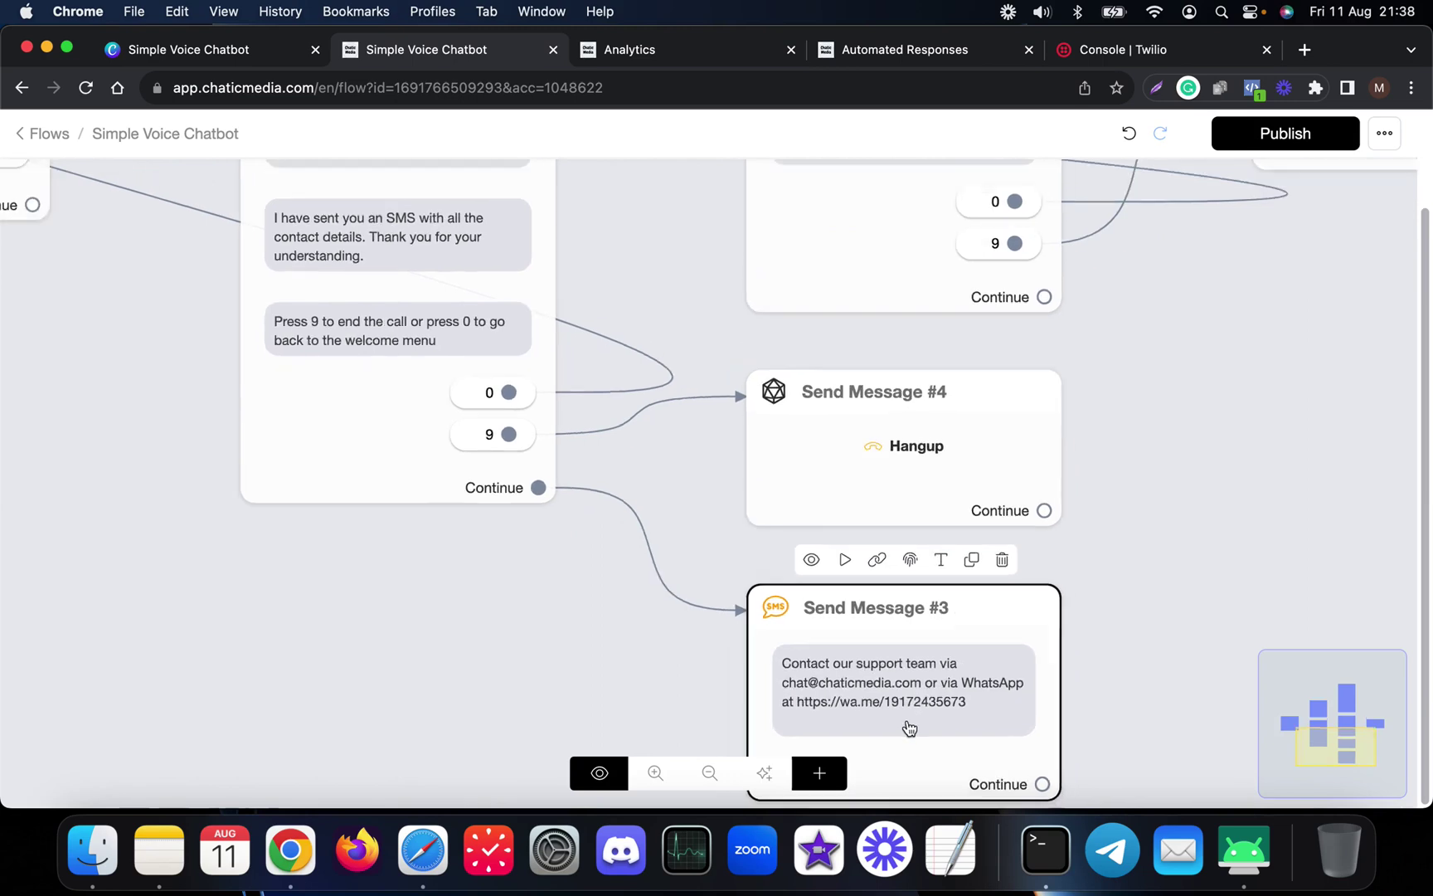
{"action": "left_click", "coordinate": [512, 406]}
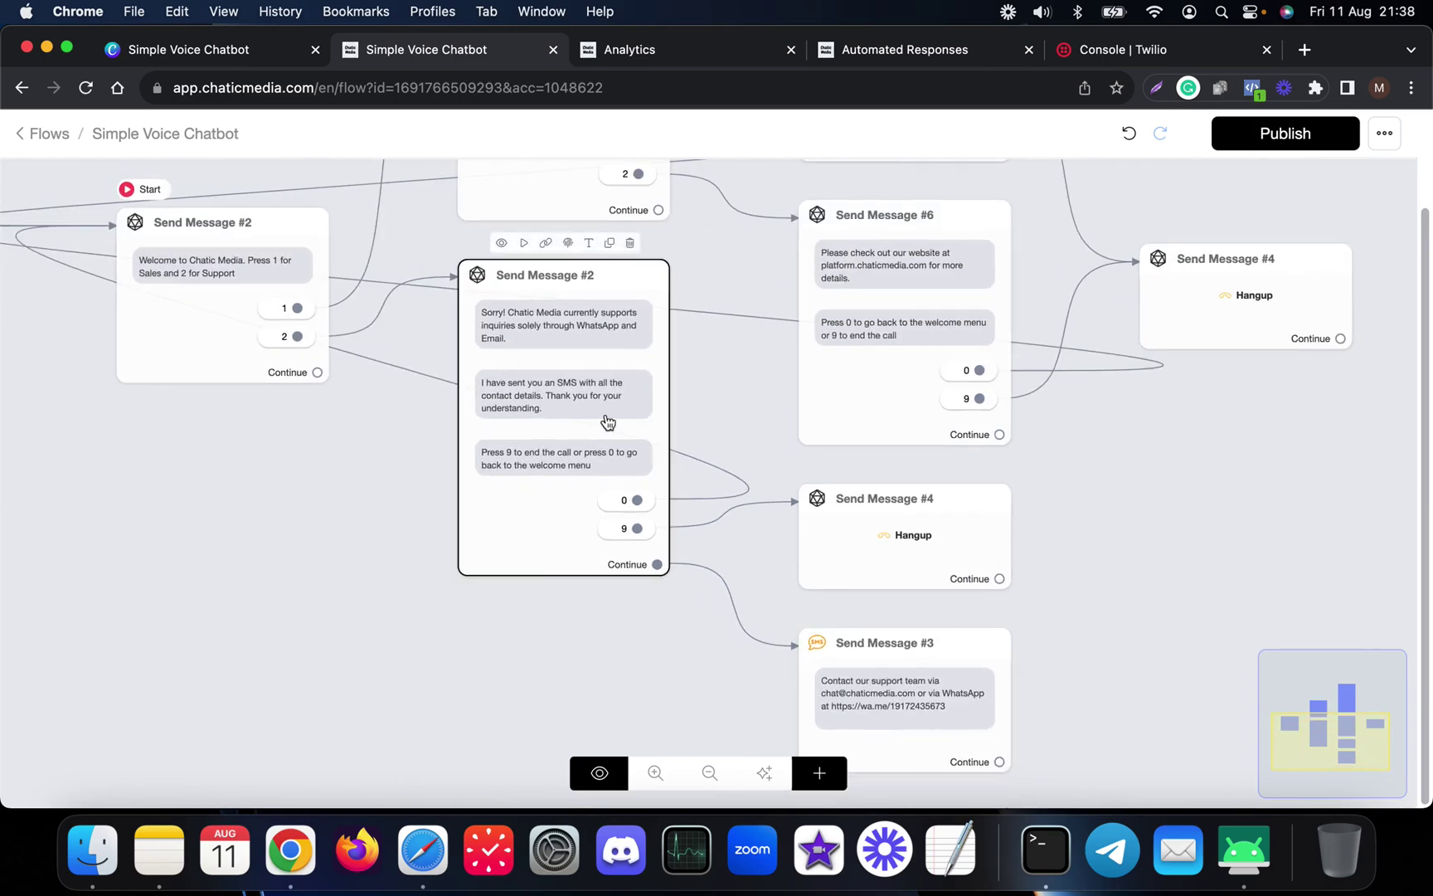
{"action": "scroll", "coordinate": [535, 470], "scroll_direction": "up", "scroll_amount": 3}
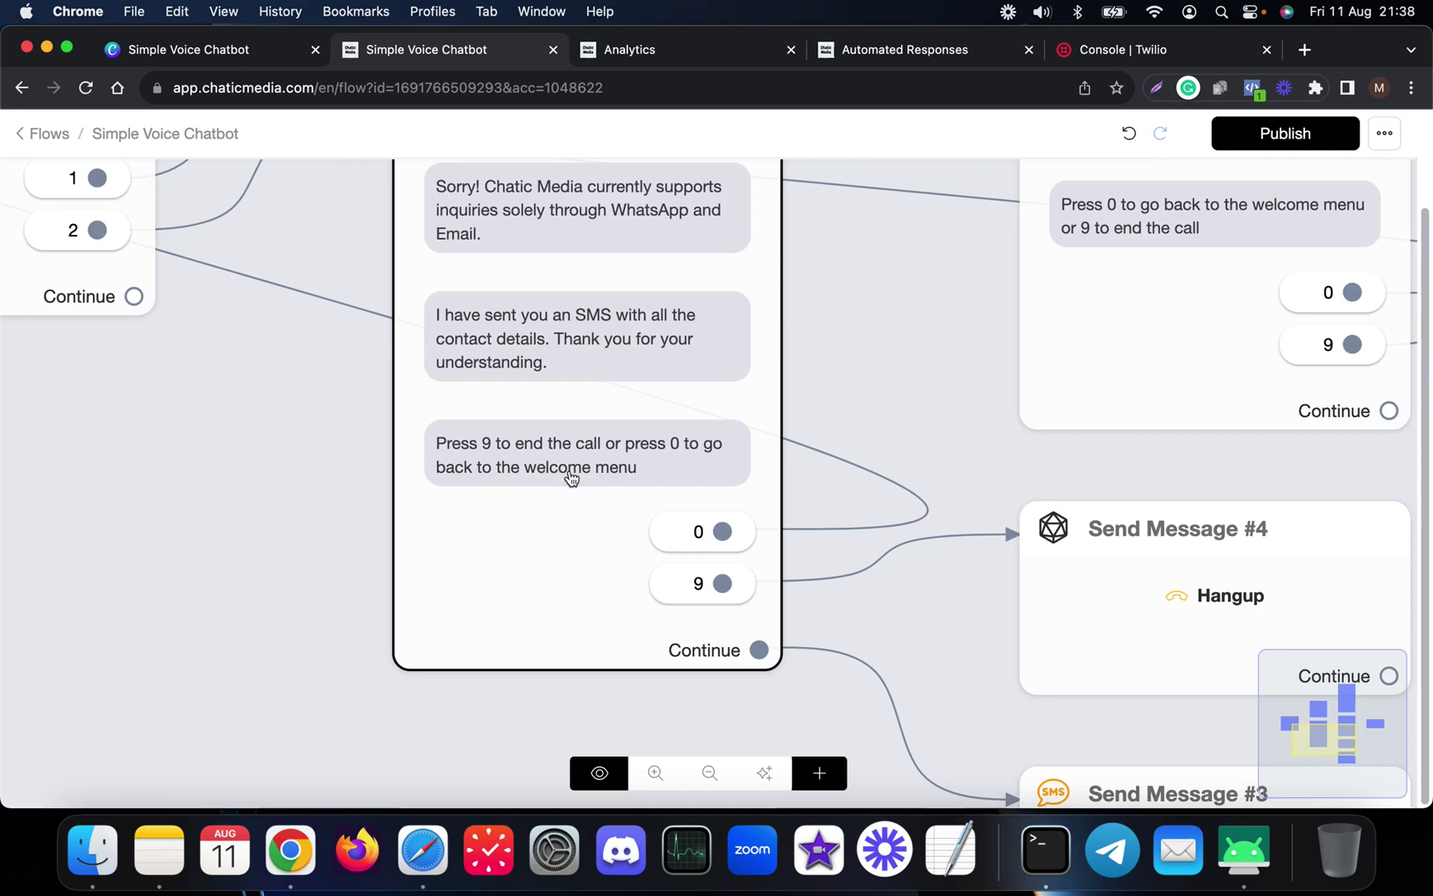
{"action": "scroll", "coordinate": [675, 552], "scroll_direction": "down", "scroll_amount": 2}
{"action": "left_click", "coordinate": [292, 338]}
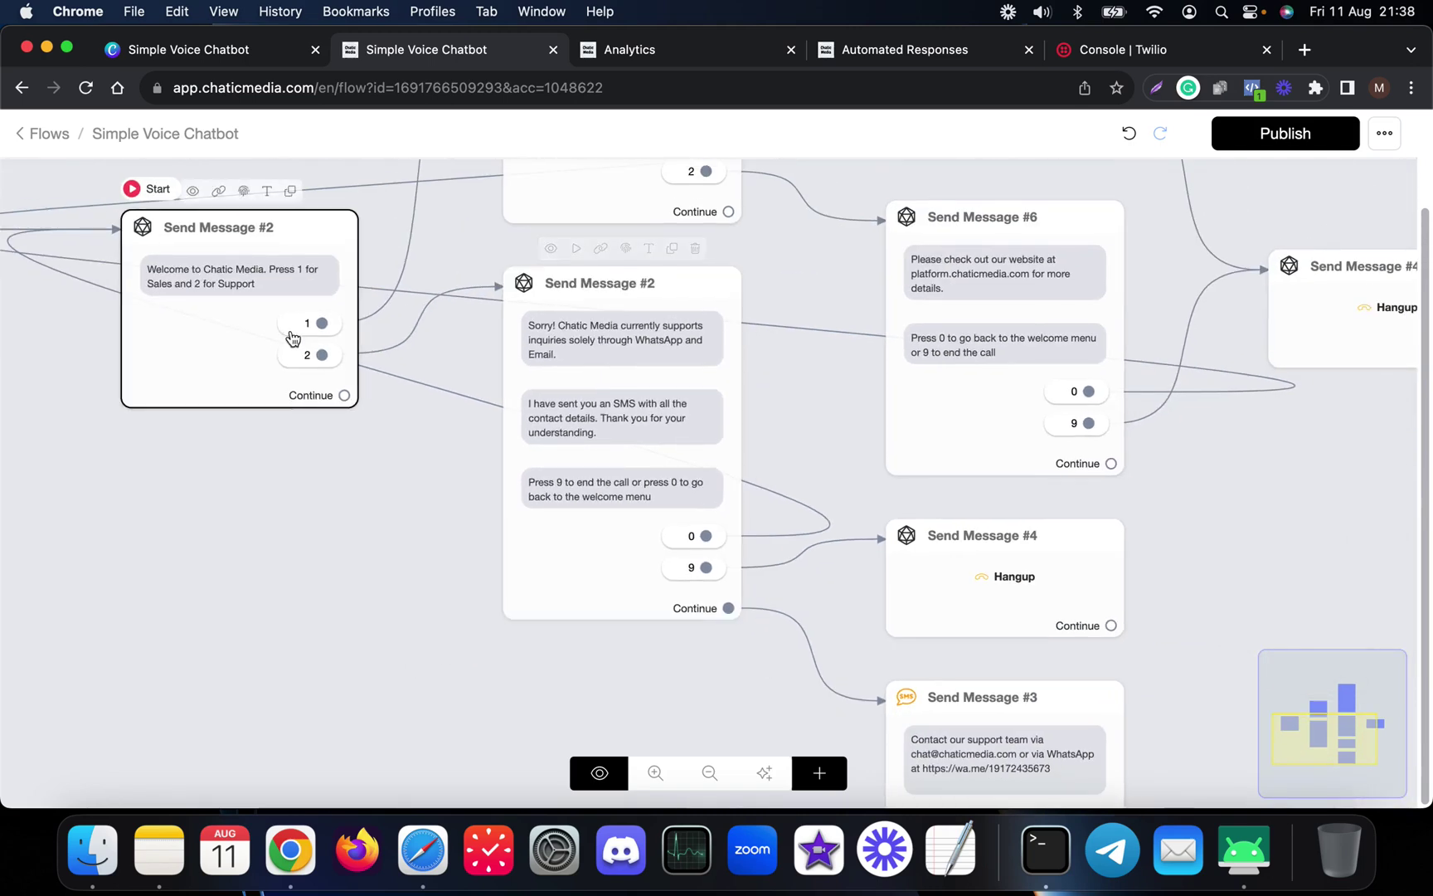
{"action": "left_click", "coordinate": [610, 535]}
{"action": "left_click", "coordinate": [951, 590]}
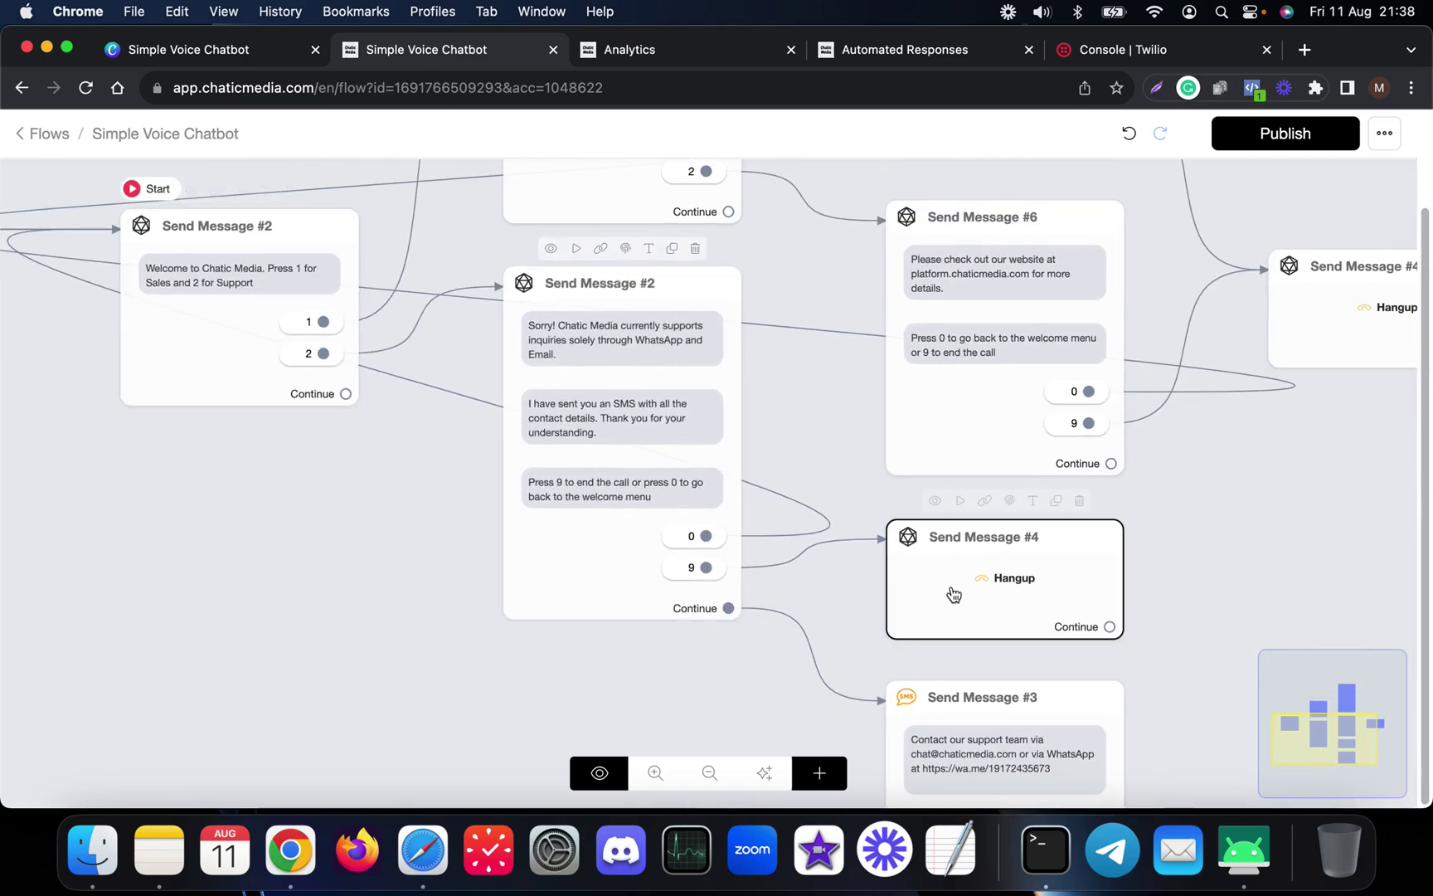
{"action": "scroll", "coordinate": [830, 531], "scroll_direction": "down", "scroll_amount": 5}
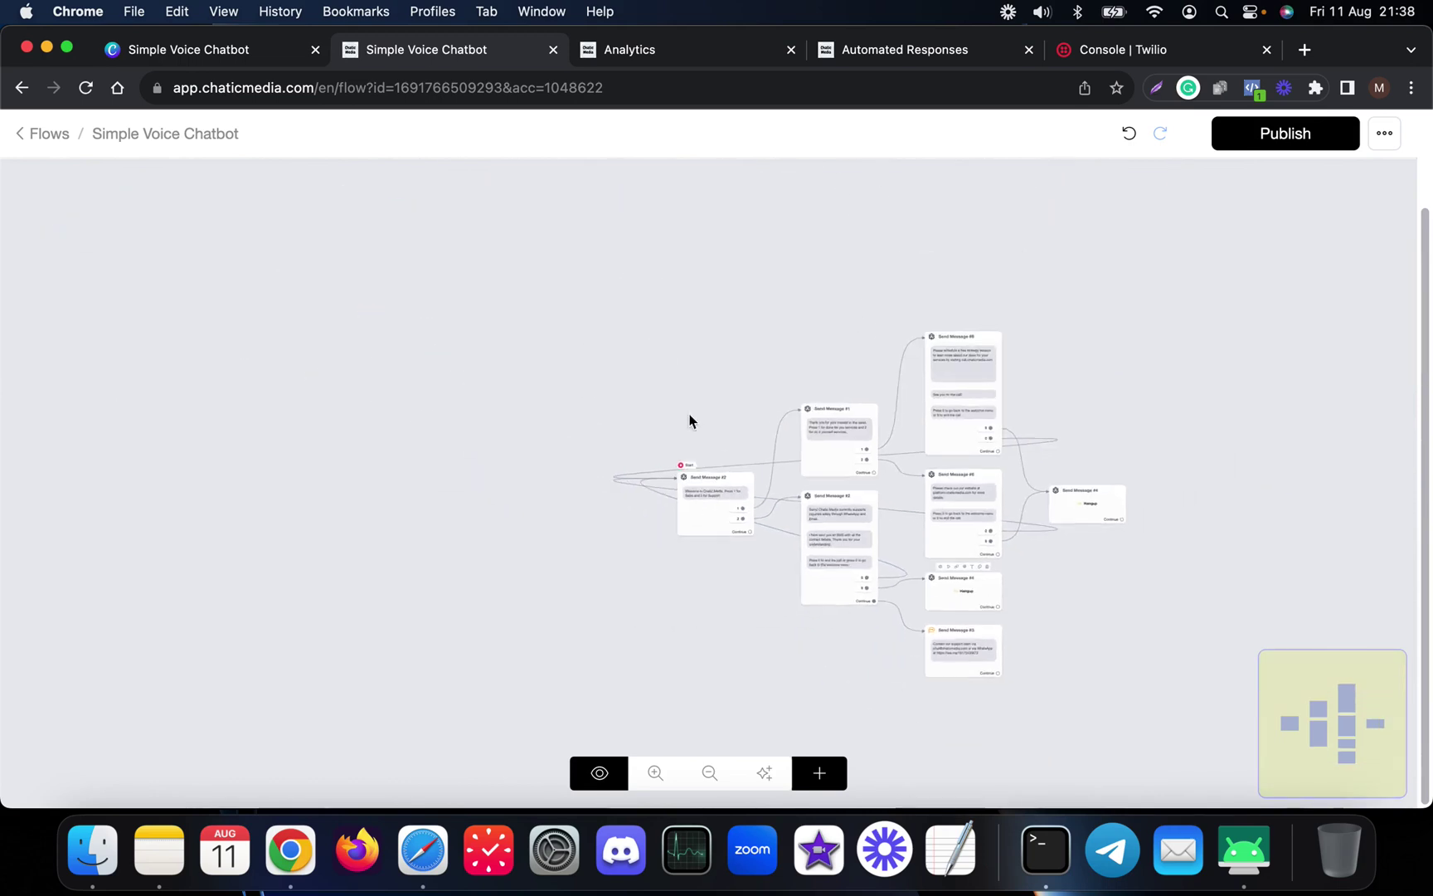
Step: Bring the mirrored SM-A217F phone window forward and move it left, uncovering the flow
{"action": "scroll", "coordinate": [904, 445], "scroll_direction": "up", "scroll_amount": 3}
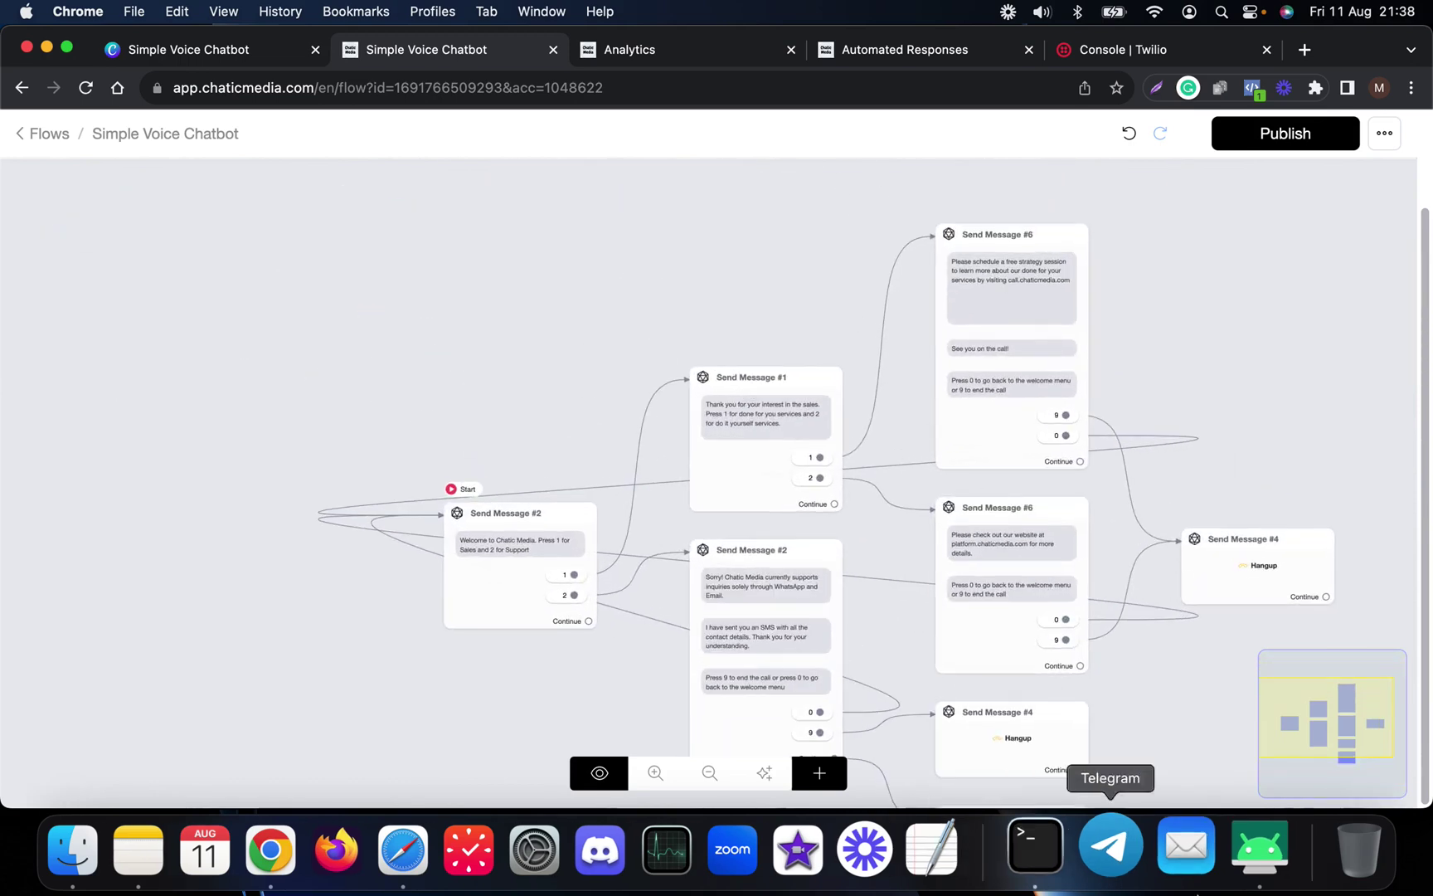
{"action": "left_click", "coordinate": [1240, 845]}
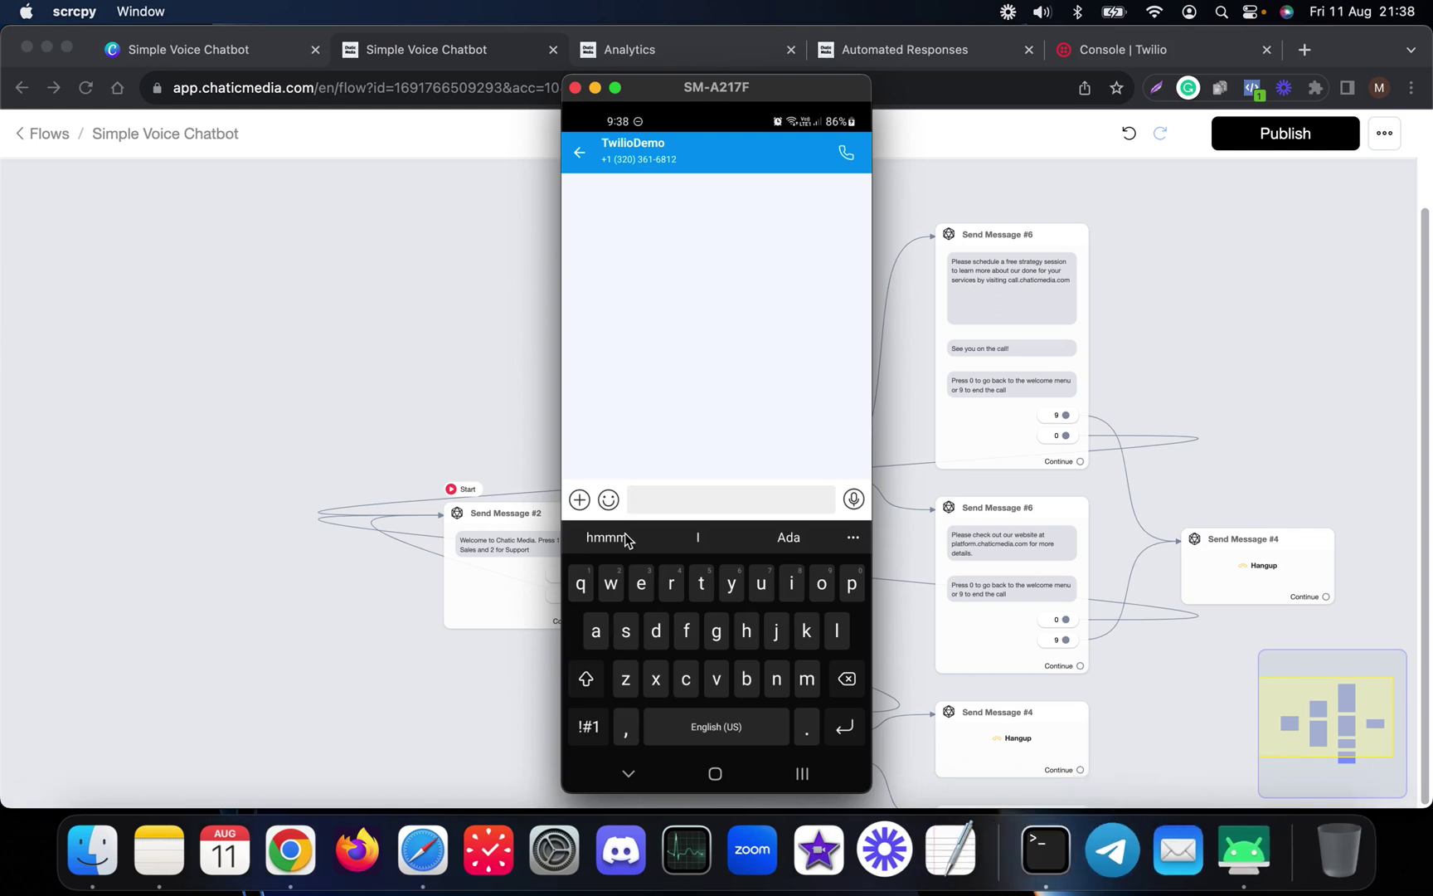
{"action": "left_click_drag", "start_coordinate": [691, 98], "coordinate": [221, 89]}
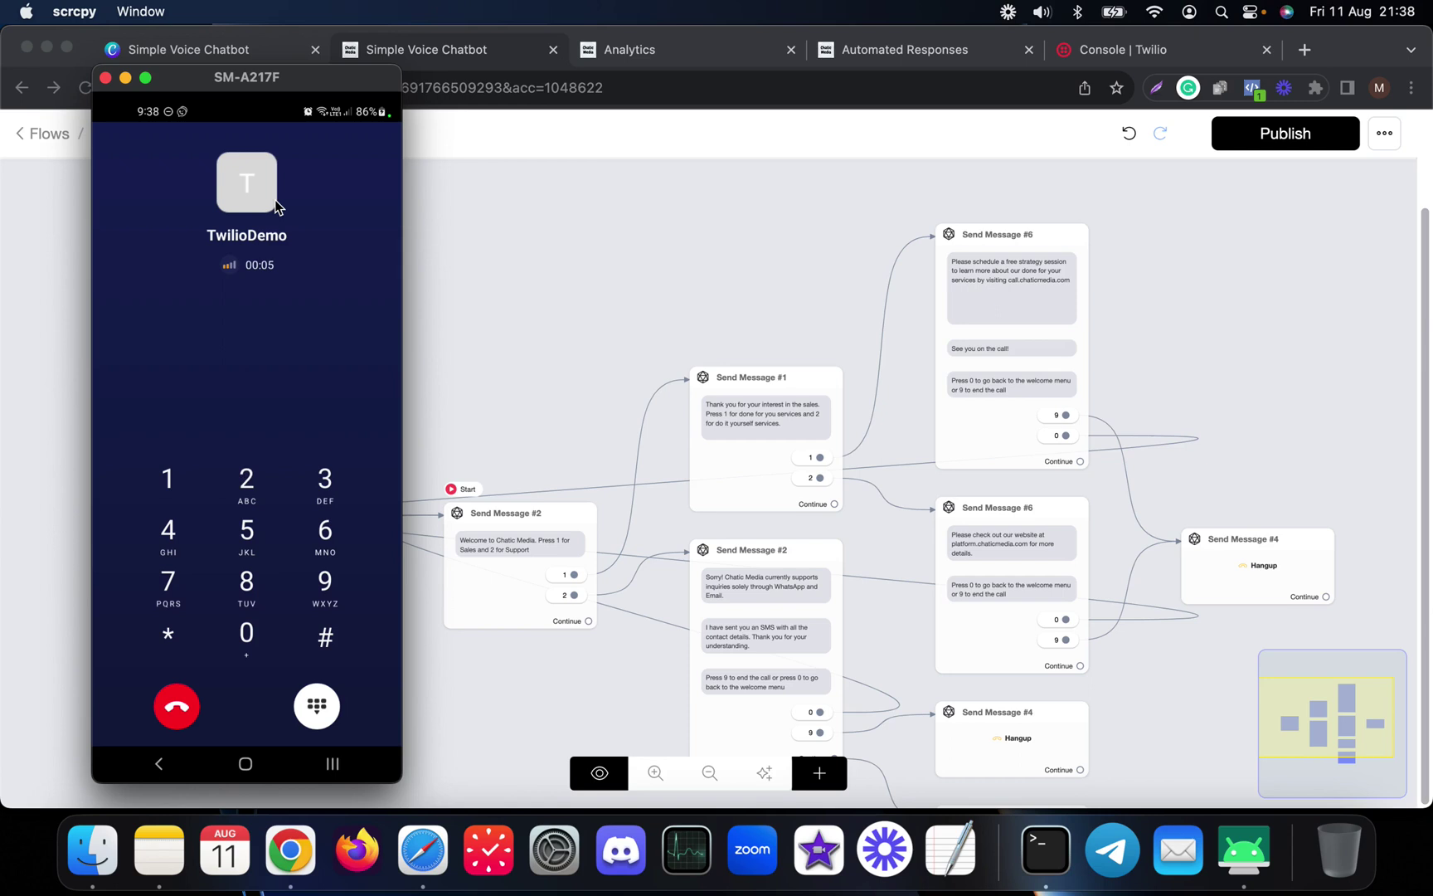
Step: Answer the voice menu prompts with keypad choices 1, 1, 0, 0 and 2
{"action": "key", "text": "1"}
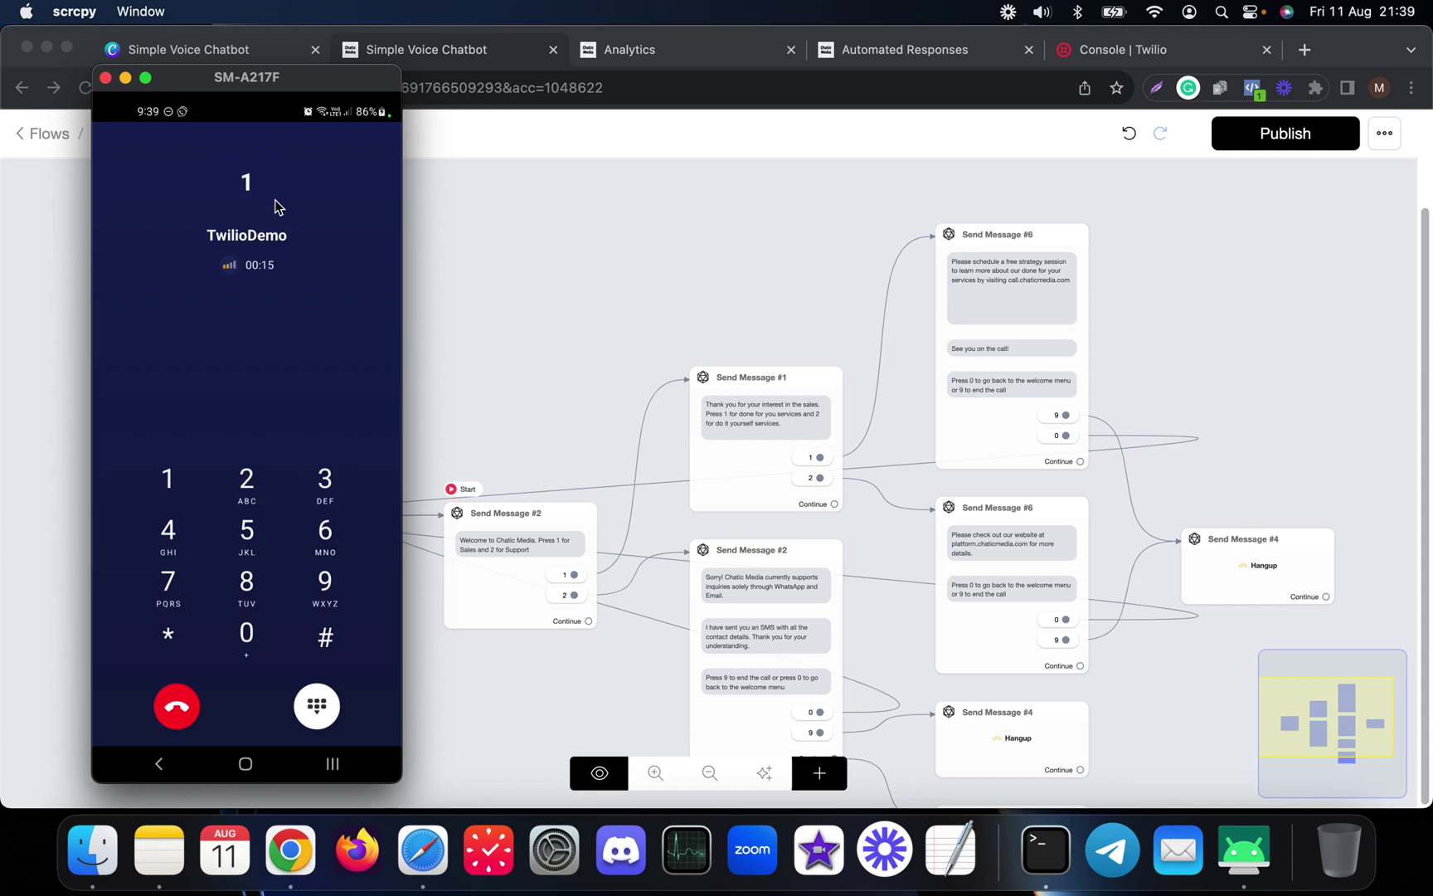
{"action": "type", "text": "1"}
{"action": "type", "text": "00"}
{"action": "type", "text": "2"}
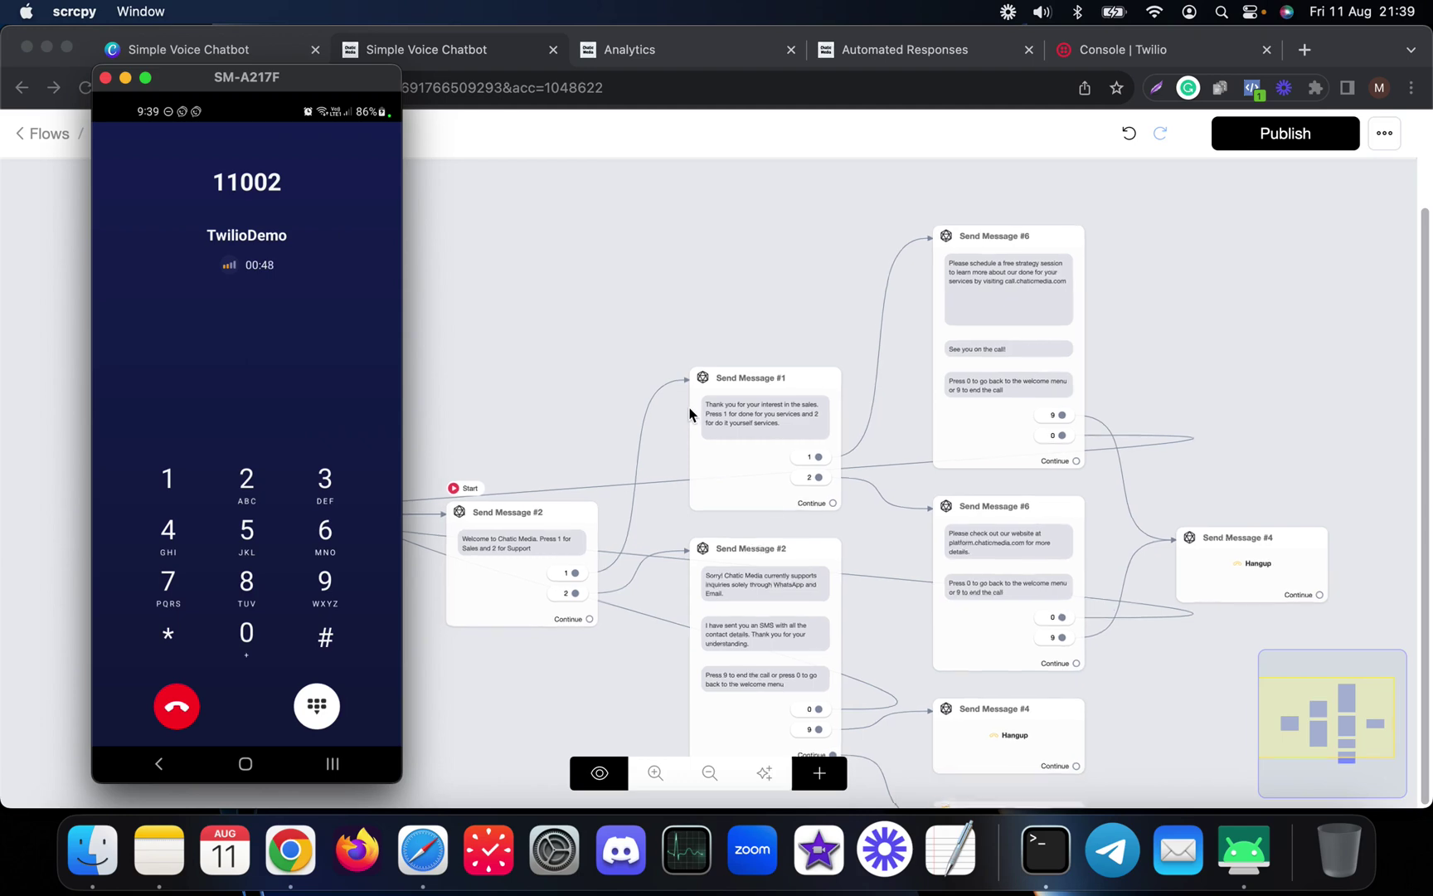
Step: End the TwilioDemo test call by choosing 9 in the voice menu
{"action": "scroll", "coordinate": [736, 621], "scroll_direction": "up", "scroll_amount": 5}
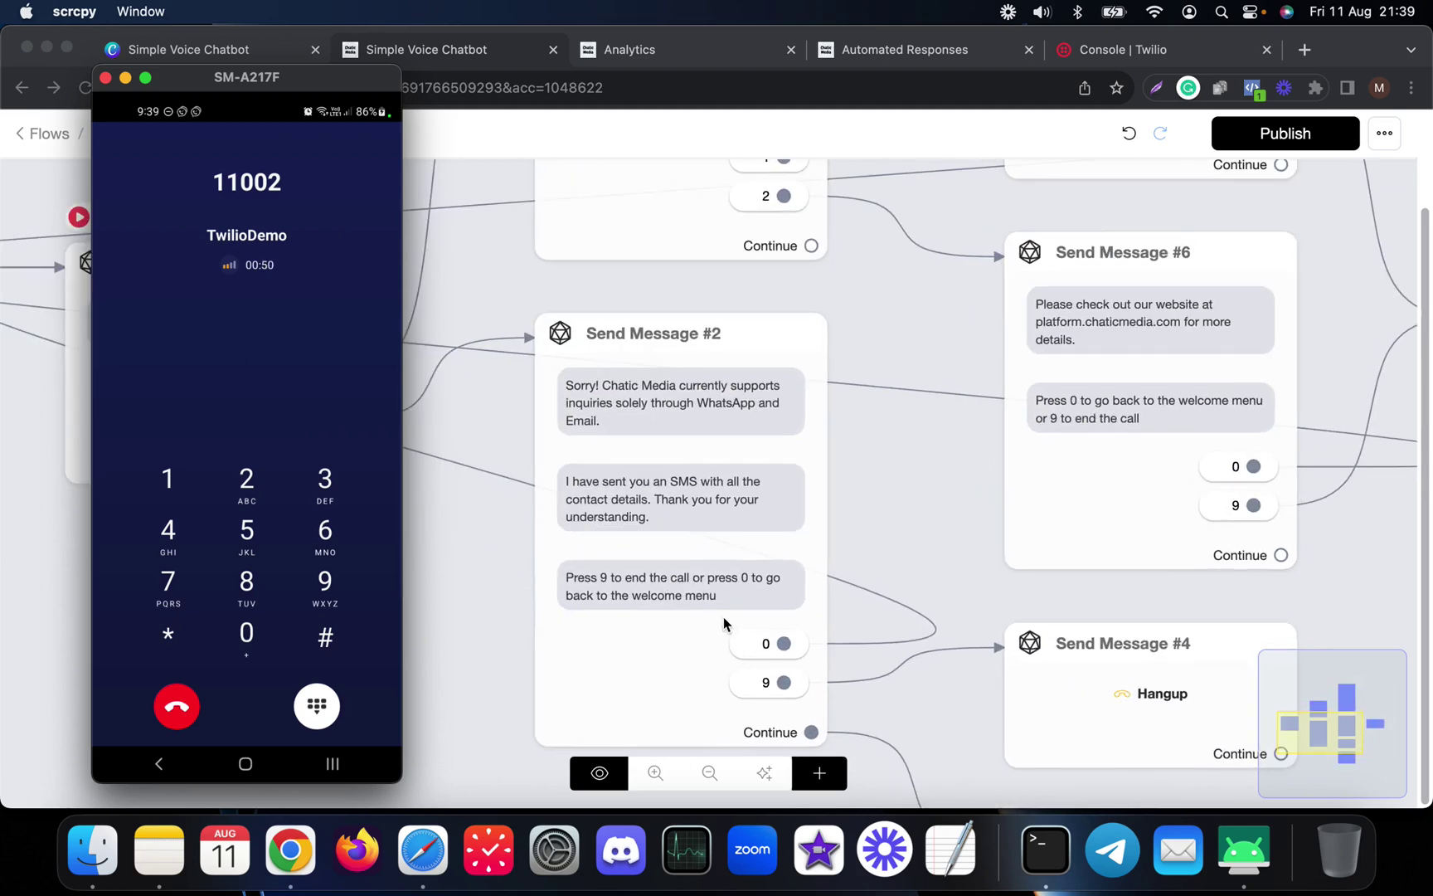
{"action": "scroll", "coordinate": [701, 583], "scroll_direction": "down", "scroll_amount": 5}
{"action": "scroll", "coordinate": [682, 592], "scroll_direction": "up", "scroll_amount": 3}
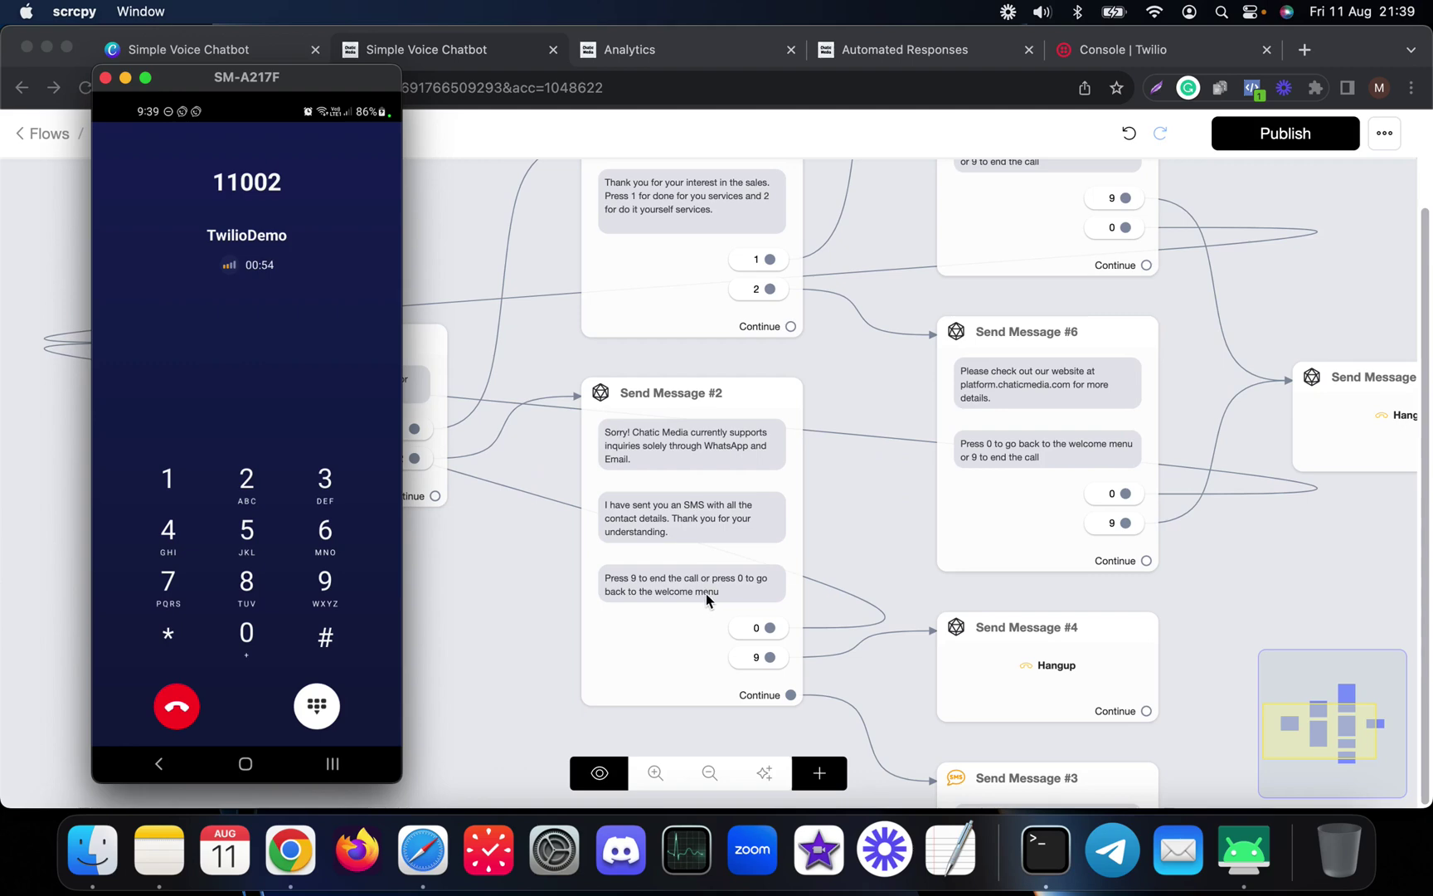
{"action": "scroll", "coordinate": [706, 594], "scroll_direction": "down", "scroll_amount": 2}
{"action": "key", "text": "9"}
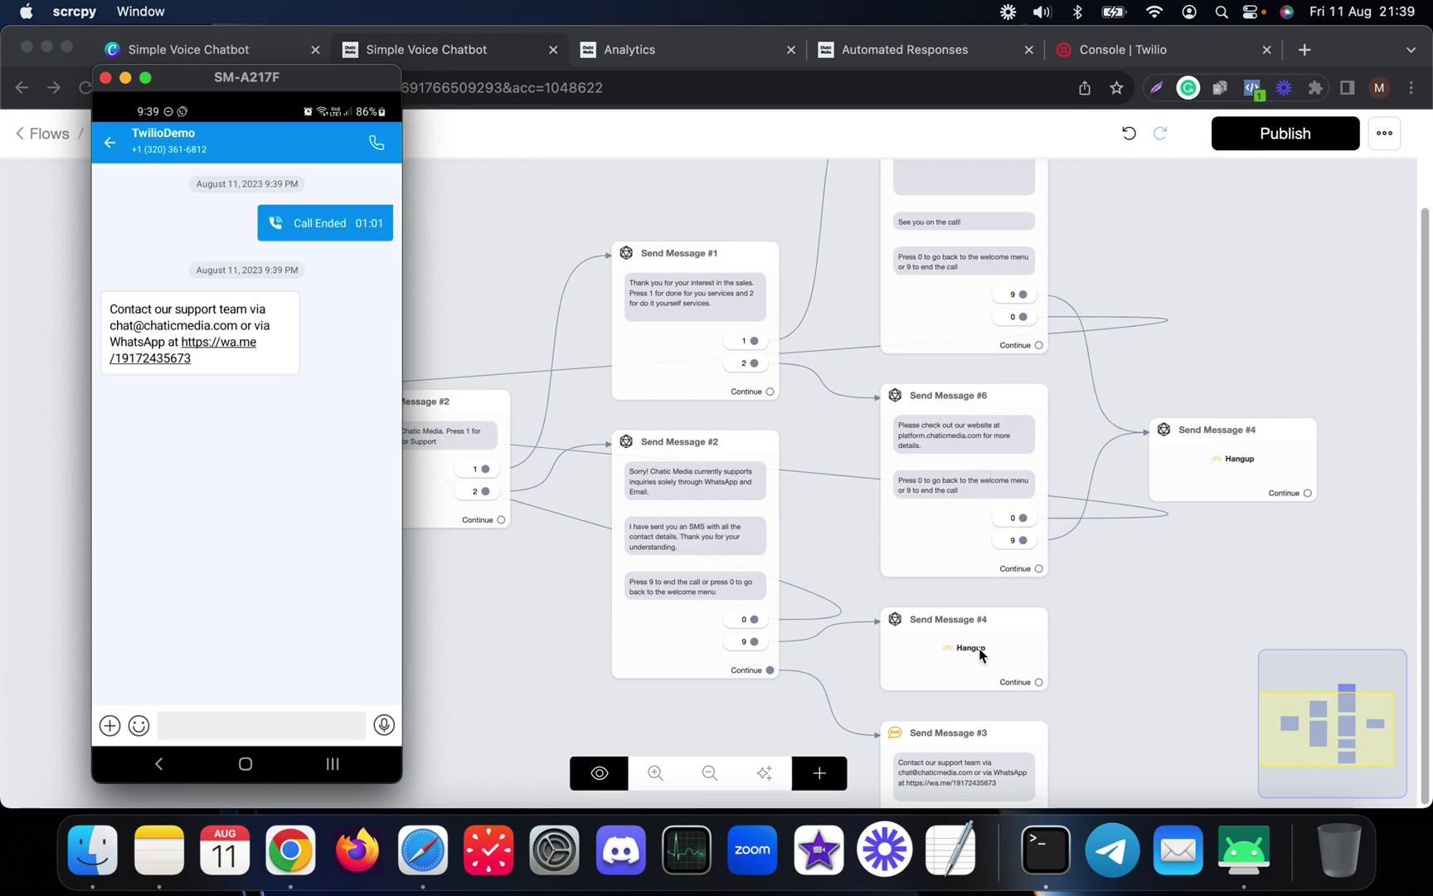
Step: Inspect the Send Message #3 SMS node and compare it with the SMS on the phone
{"action": "scroll", "coordinate": [653, 471], "scroll_direction": "down", "scroll_amount": 5}
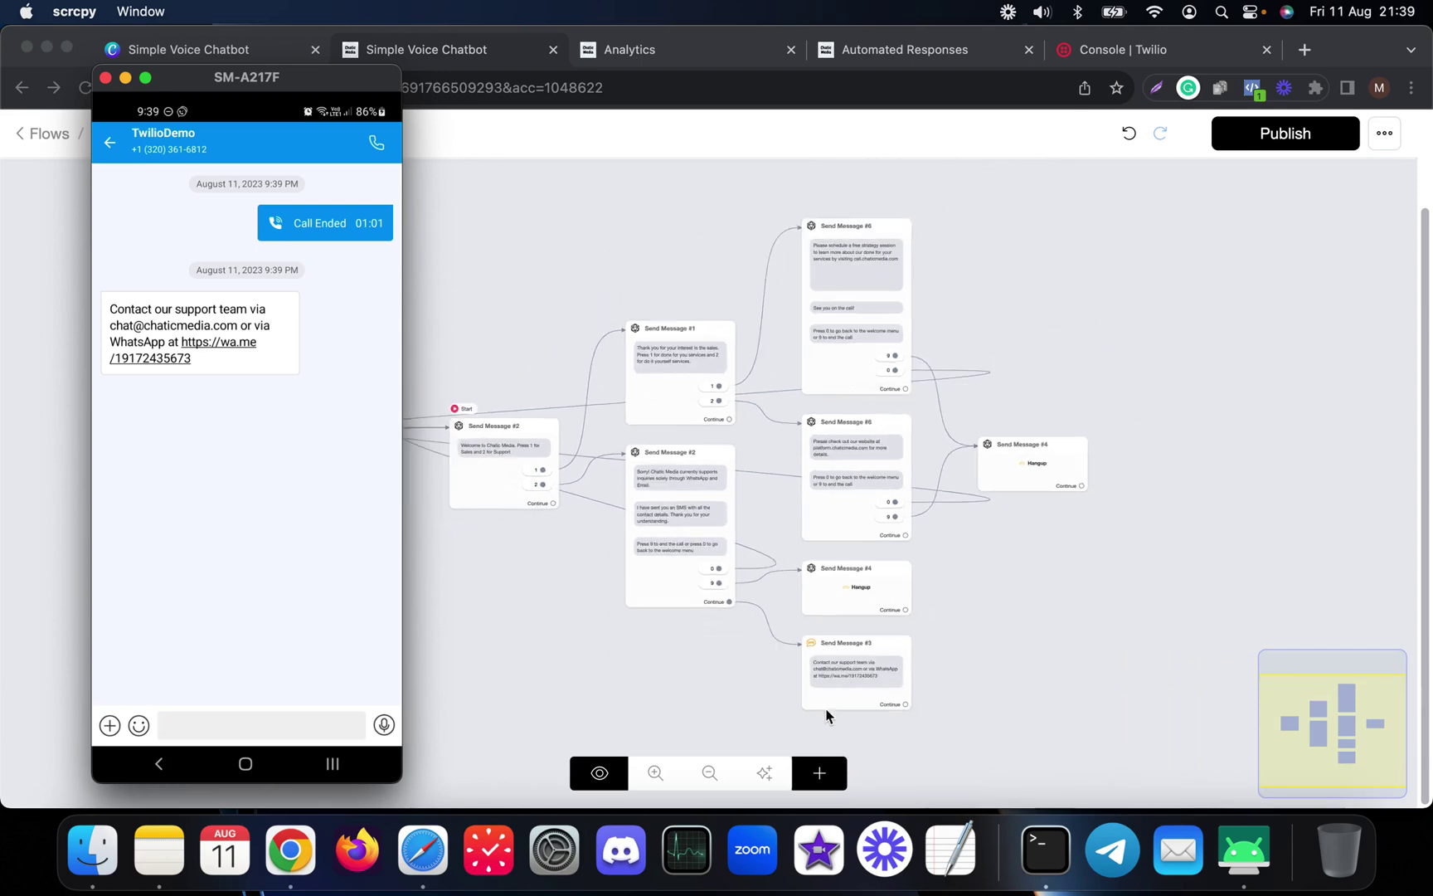
{"action": "scroll", "coordinate": [847, 652], "scroll_direction": "up", "scroll_amount": 10}
{"action": "left_click", "coordinate": [845, 641]}
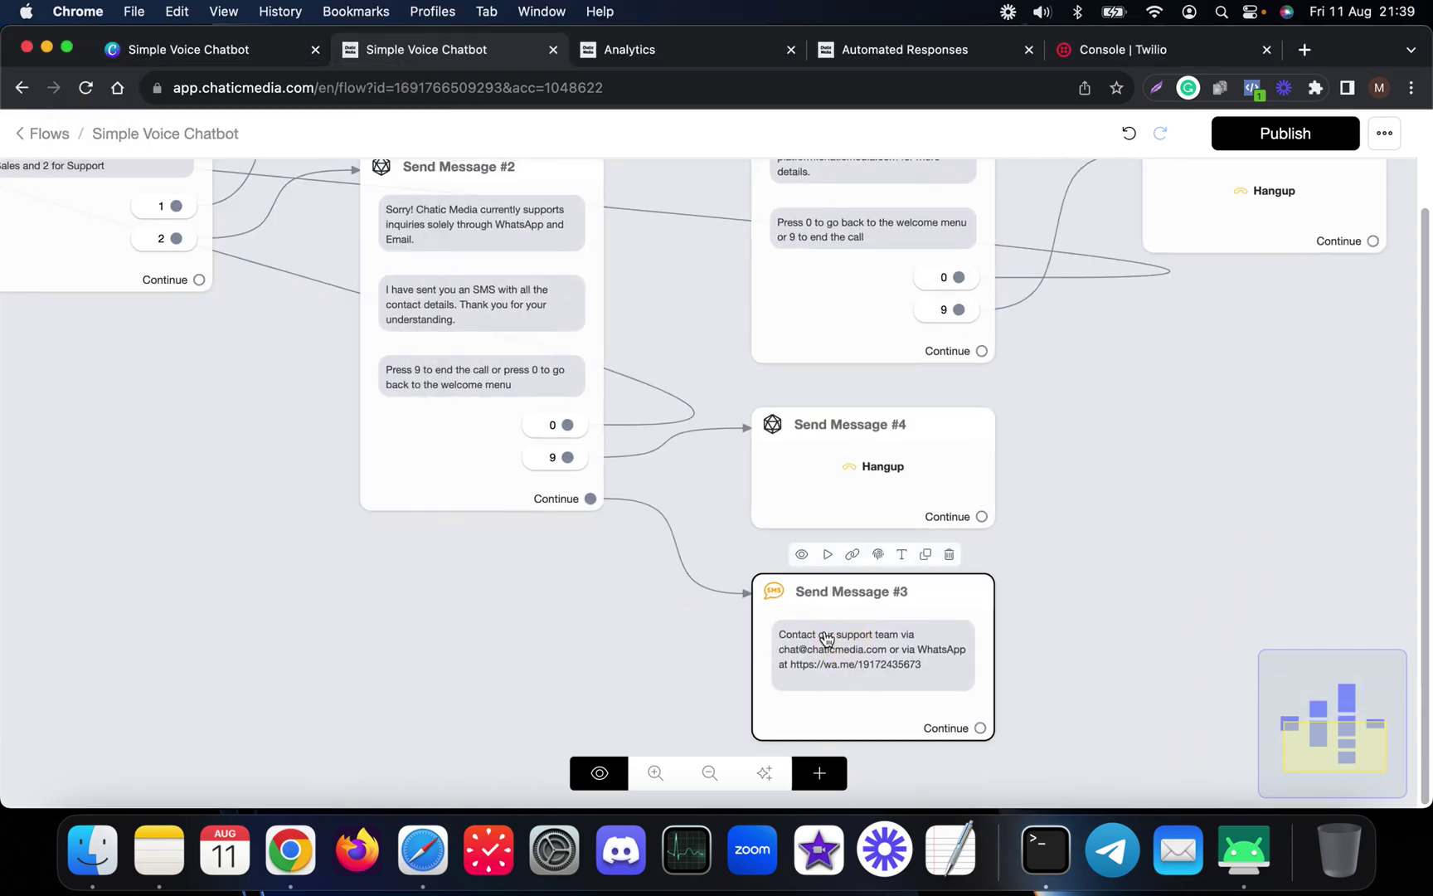
{"action": "left_click", "coordinate": [1254, 844]}
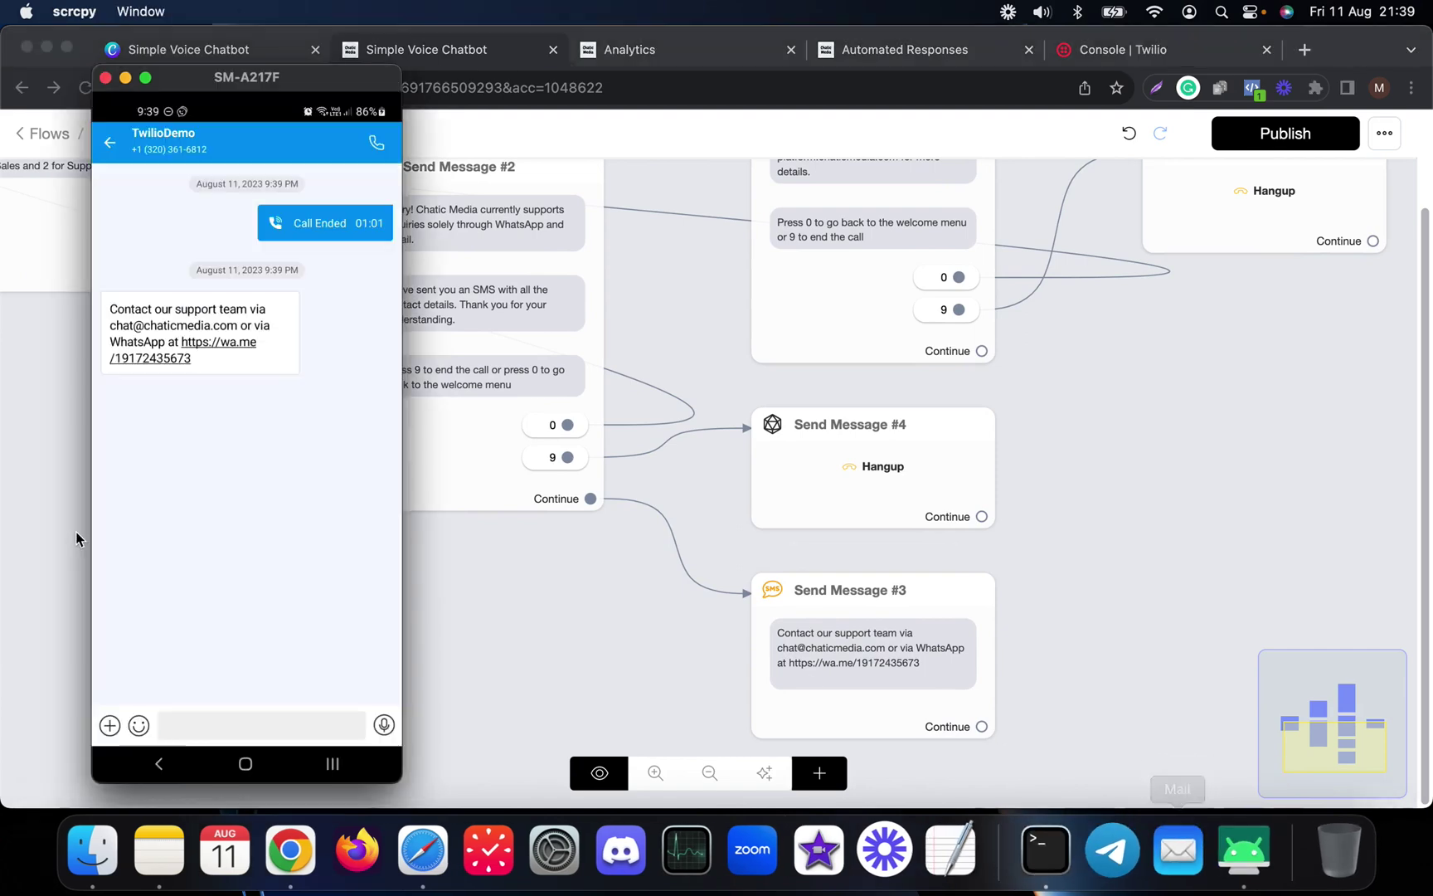
Step: Hide the phone, read through the test call's Inbox transcript, then return to the Simple Voice Chatbot flow
{"action": "left_click", "coordinate": [1068, 546]}
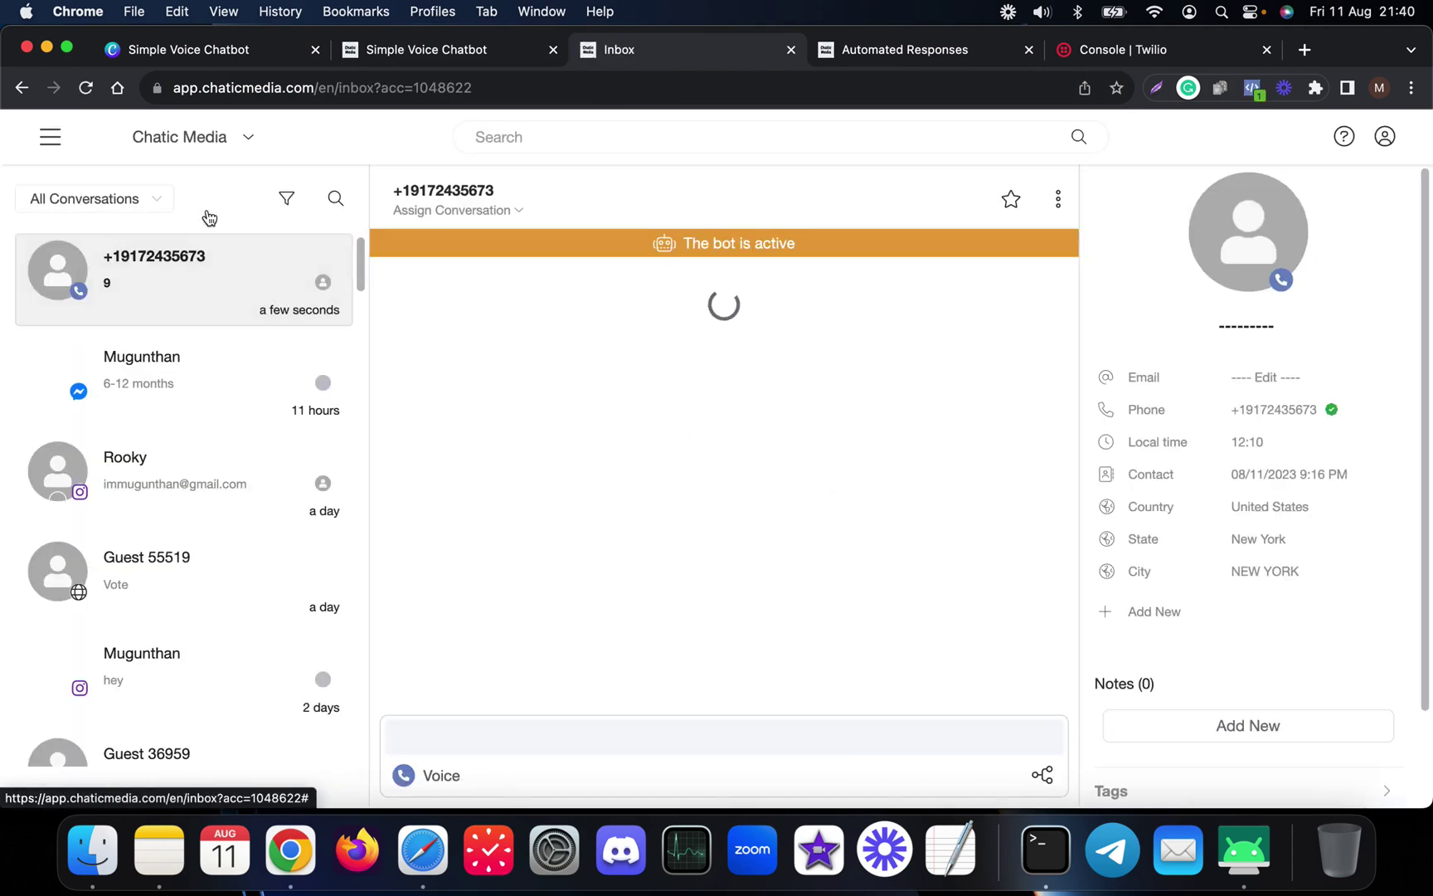
{"action": "scroll", "coordinate": [893, 497], "scroll_direction": "up", "scroll_amount": 5}
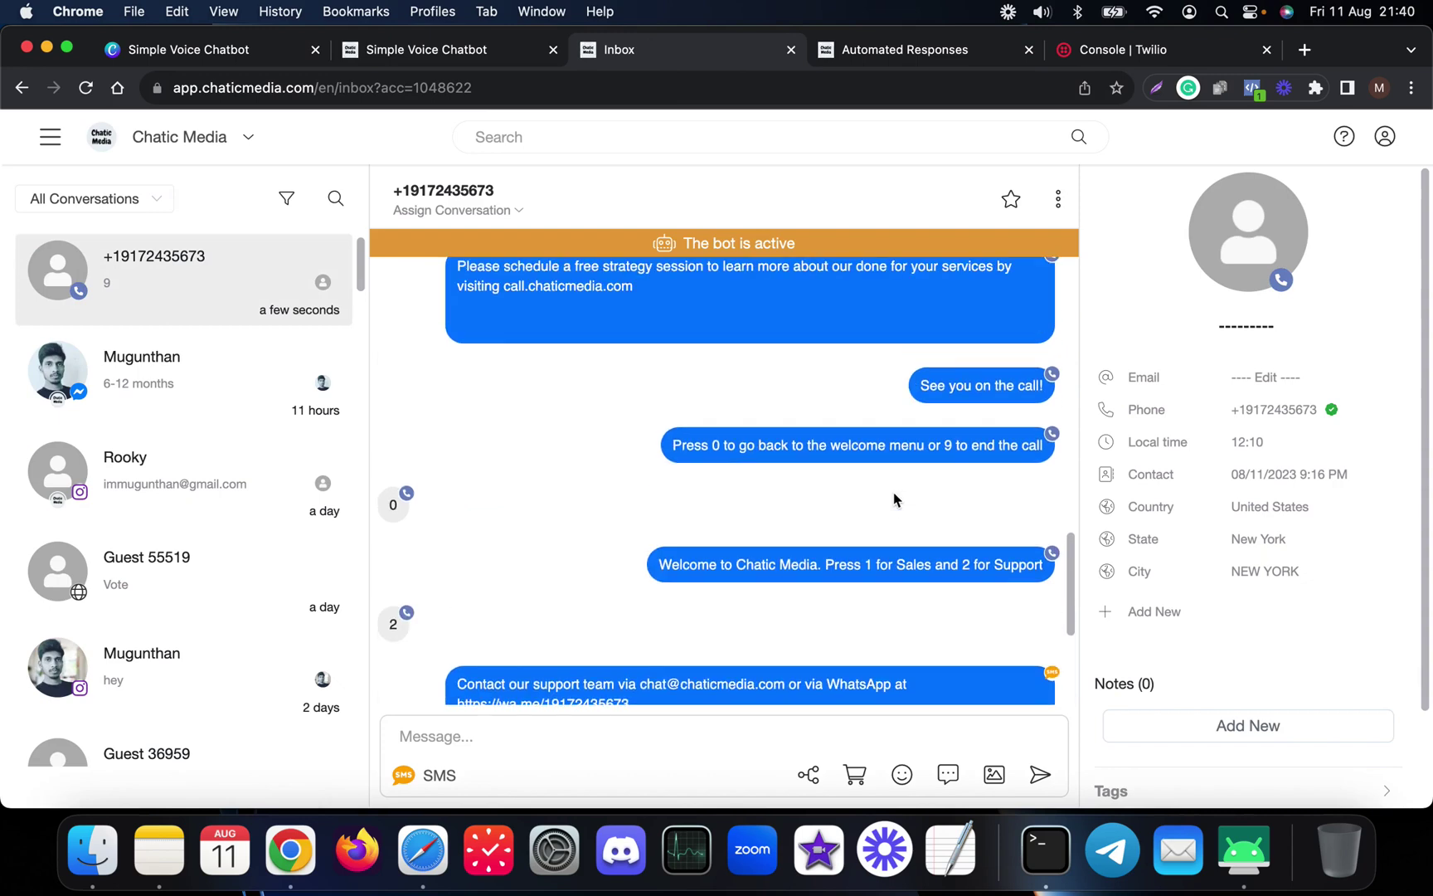
{"action": "scroll", "coordinate": [894, 493], "scroll_direction": "up", "scroll_amount": 3}
{"action": "scroll", "coordinate": [871, 489], "scroll_direction": "down", "scroll_amount": 6}
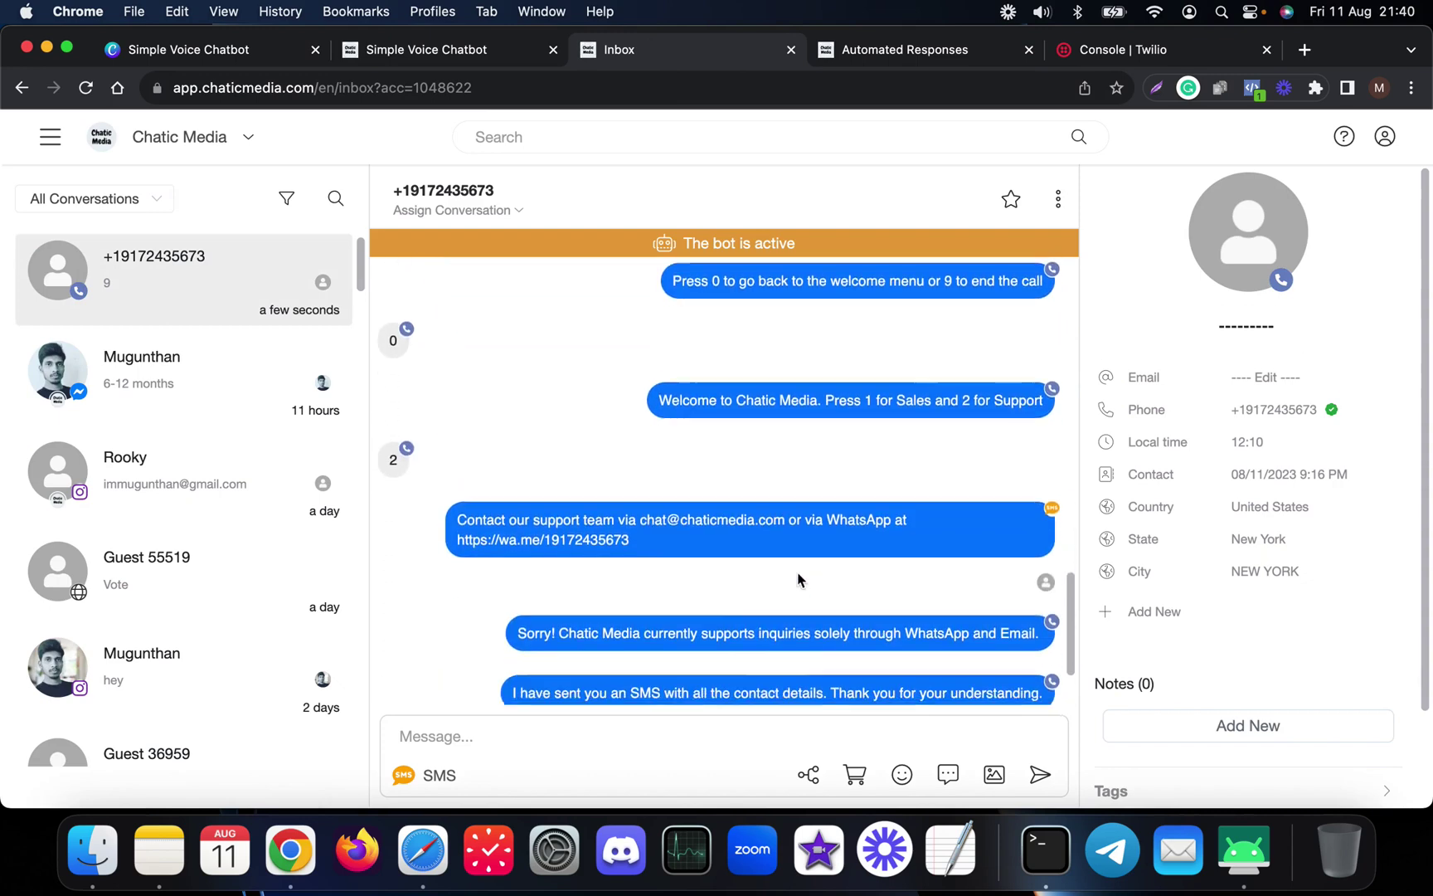
{"action": "scroll", "coordinate": [798, 579], "scroll_direction": "down", "scroll_amount": 4}
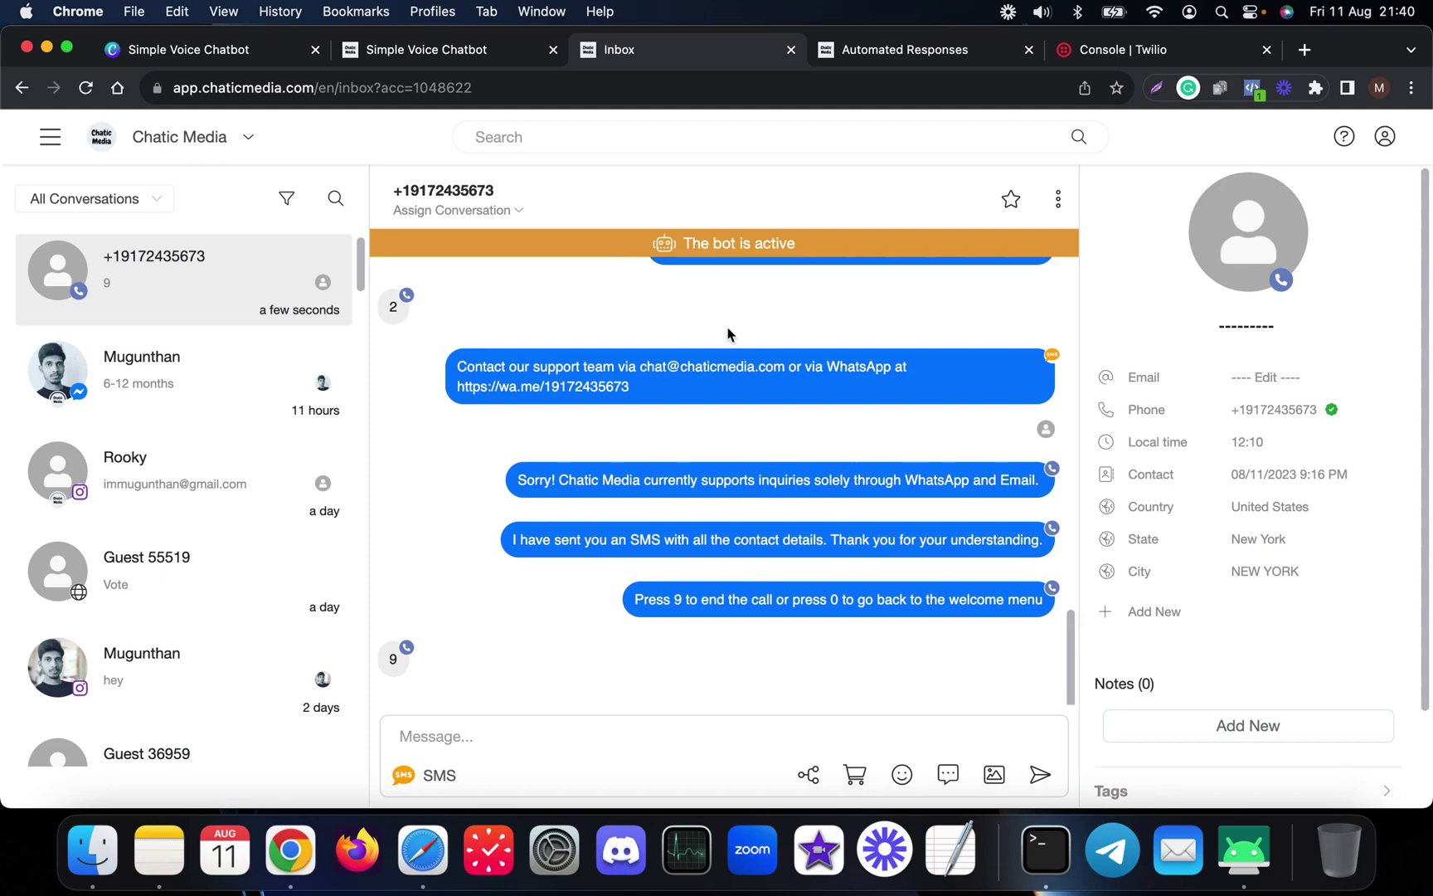
{"action": "left_click", "coordinate": [459, 55]}
Step: Open the welcome message node Send Message #2 in the Simple Voice Chatbot flow
{"action": "scroll", "coordinate": [758, 537], "scroll_direction": "down", "scroll_amount": 5}
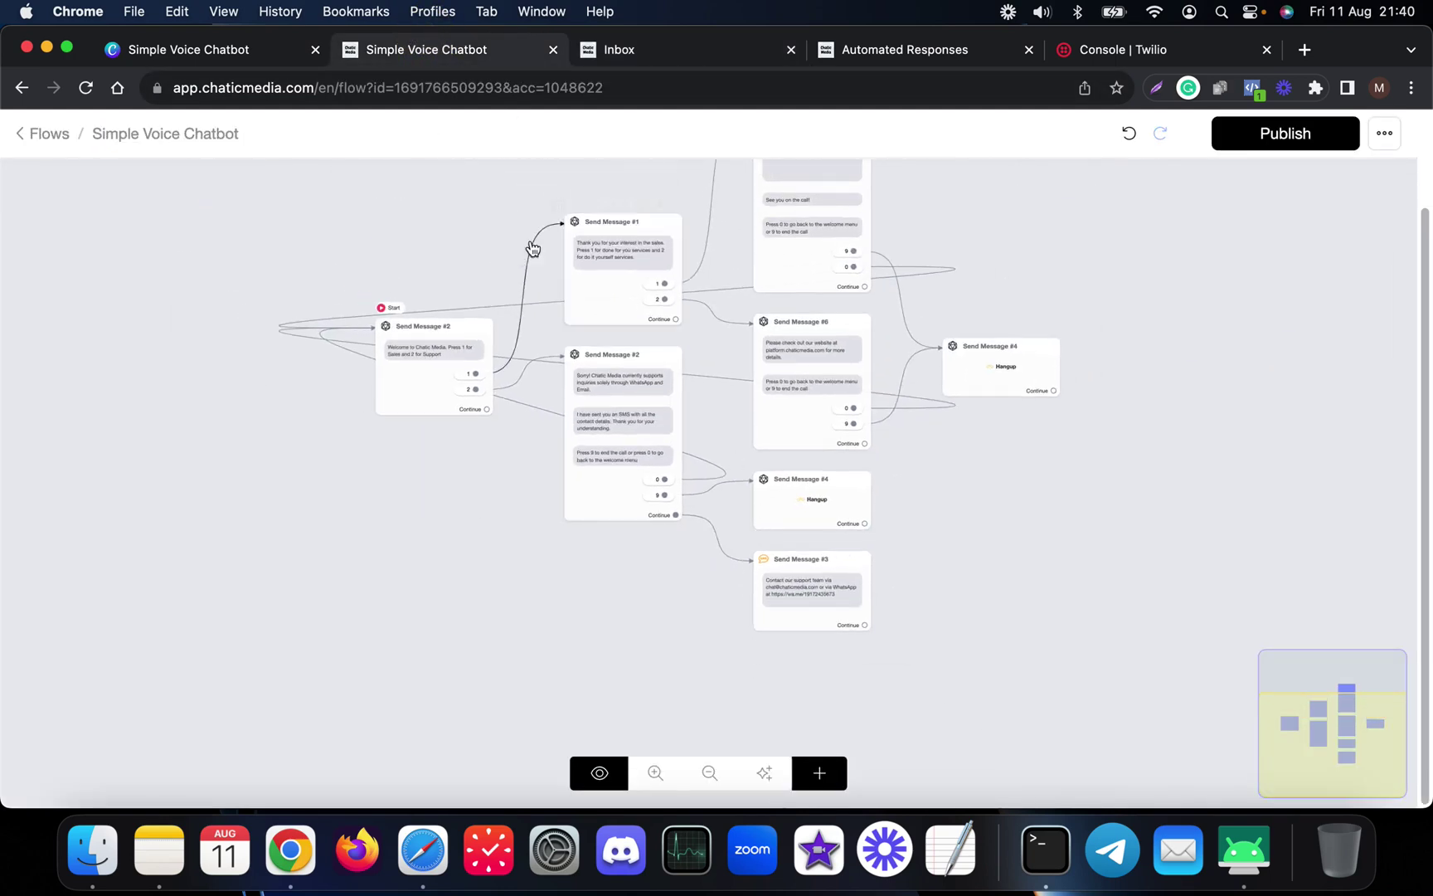
{"action": "scroll", "coordinate": [515, 258], "scroll_direction": "up", "scroll_amount": 5}
{"action": "scroll", "coordinate": [995, 484], "scroll_direction": "down", "scroll_amount": 3}
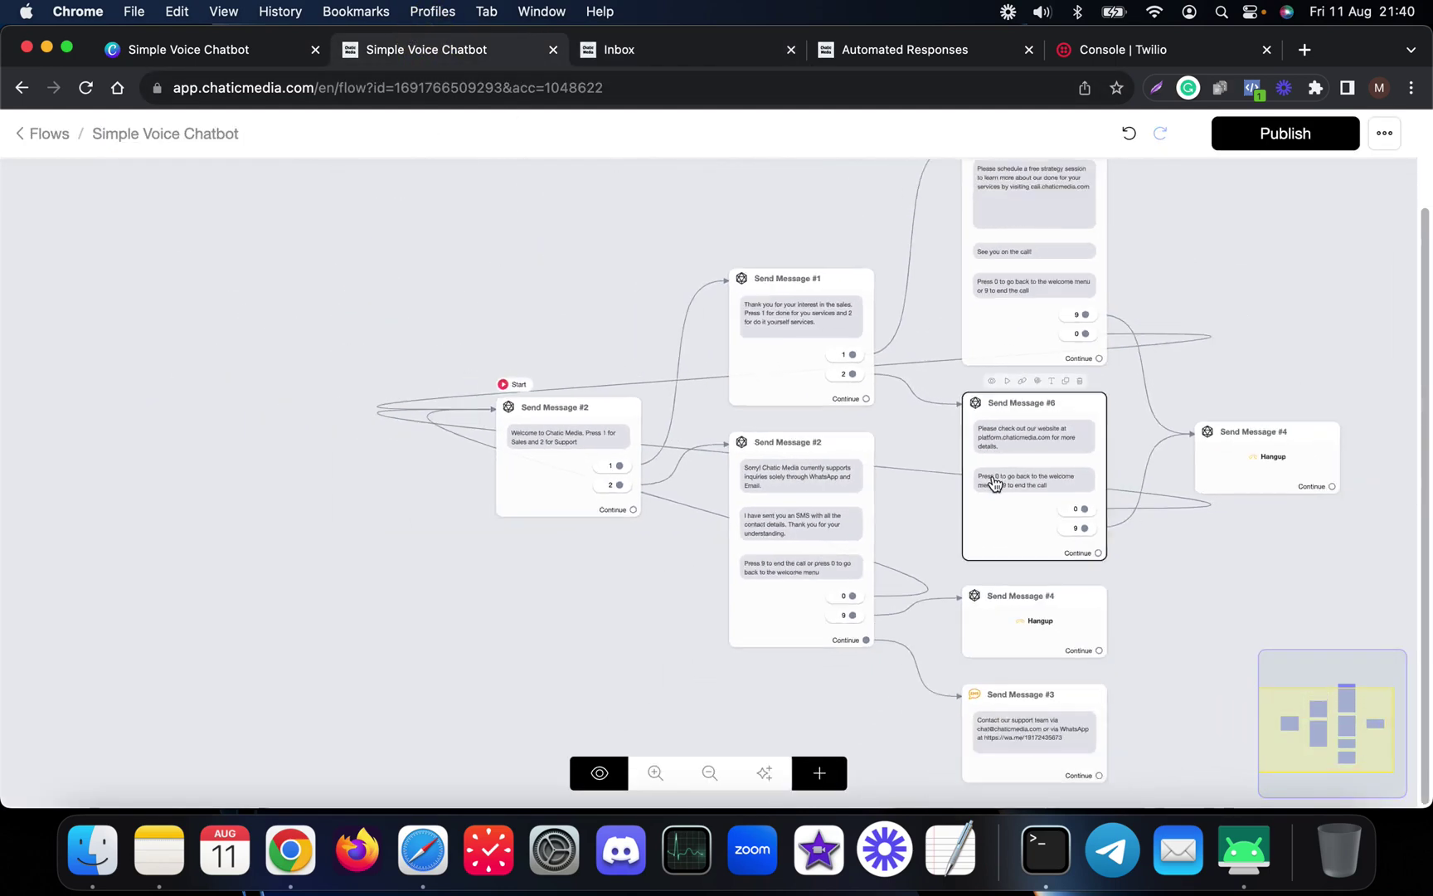
{"action": "scroll", "coordinate": [995, 484], "scroll_direction": "down", "scroll_amount": 2}
{"action": "left_click", "coordinate": [627, 455]}
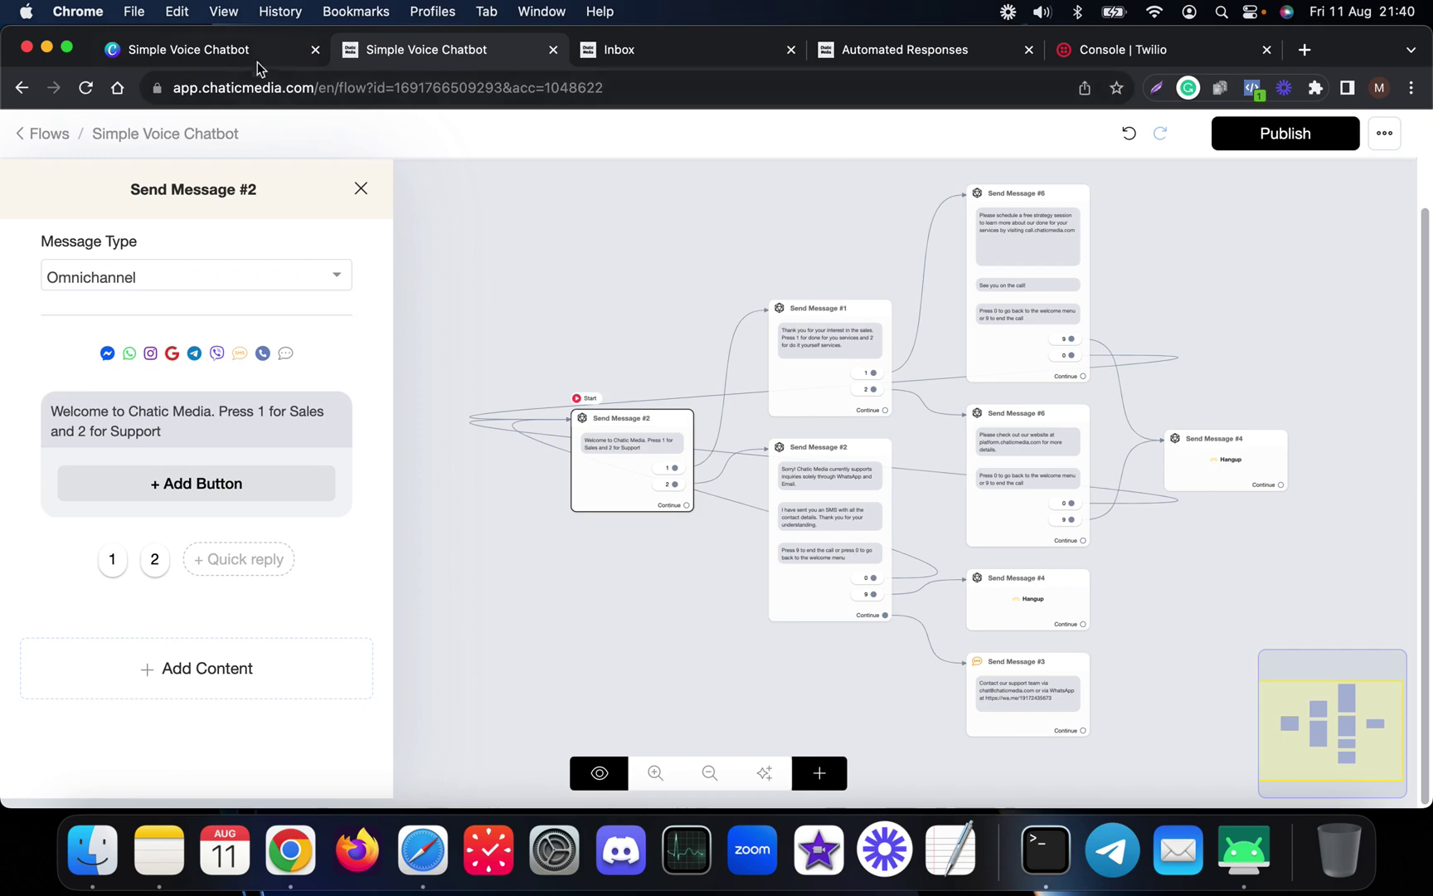
{"action": "left_click", "coordinate": [228, 51]}
{"action": "left_click", "coordinate": [425, 48]}
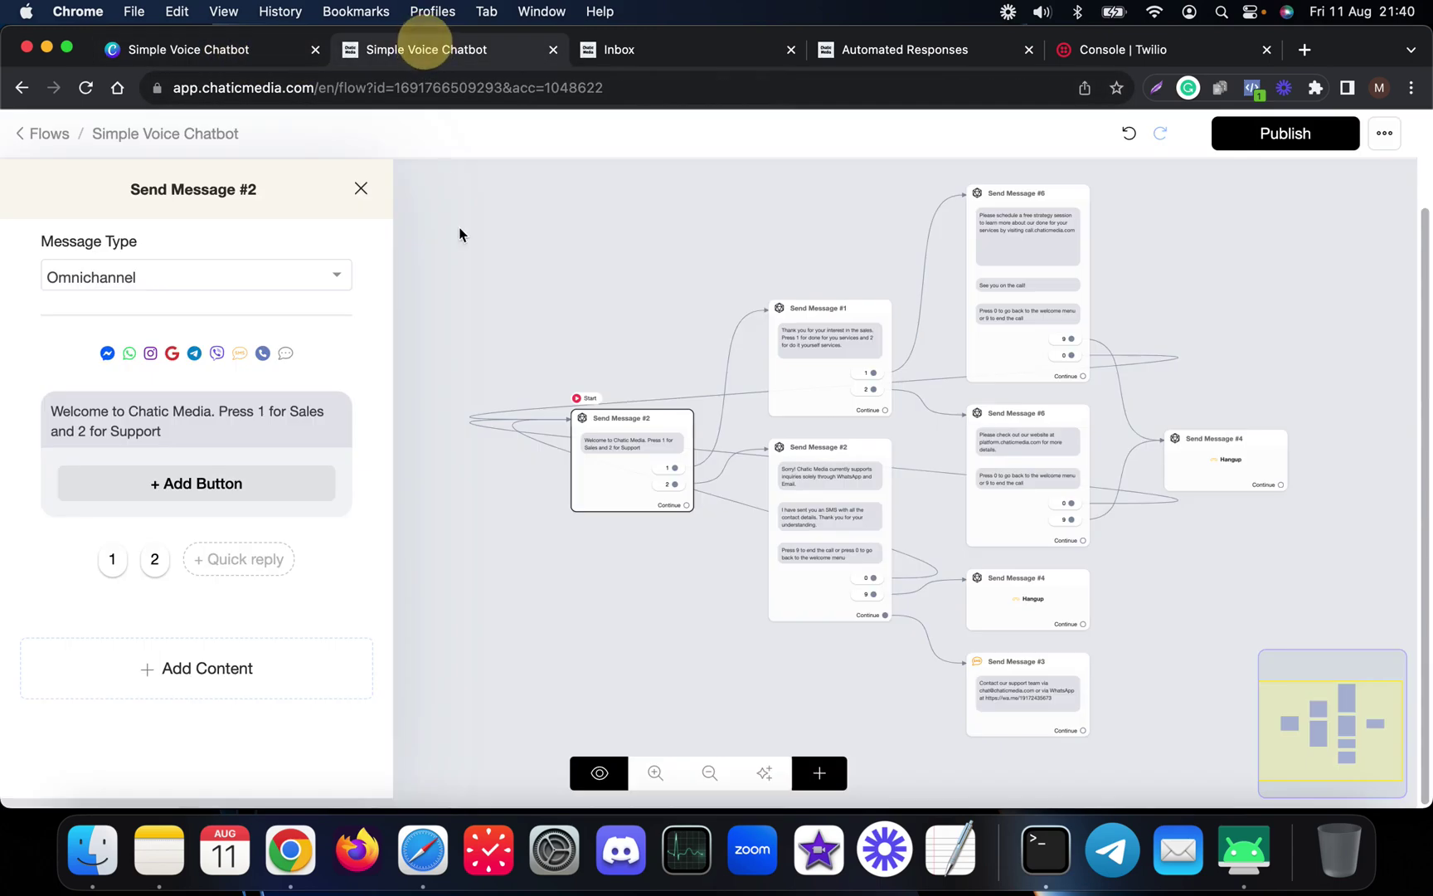
Step: Review the welcome message text, close its settings, and start a preview of the flow
{"action": "left_click", "coordinate": [234, 419]}
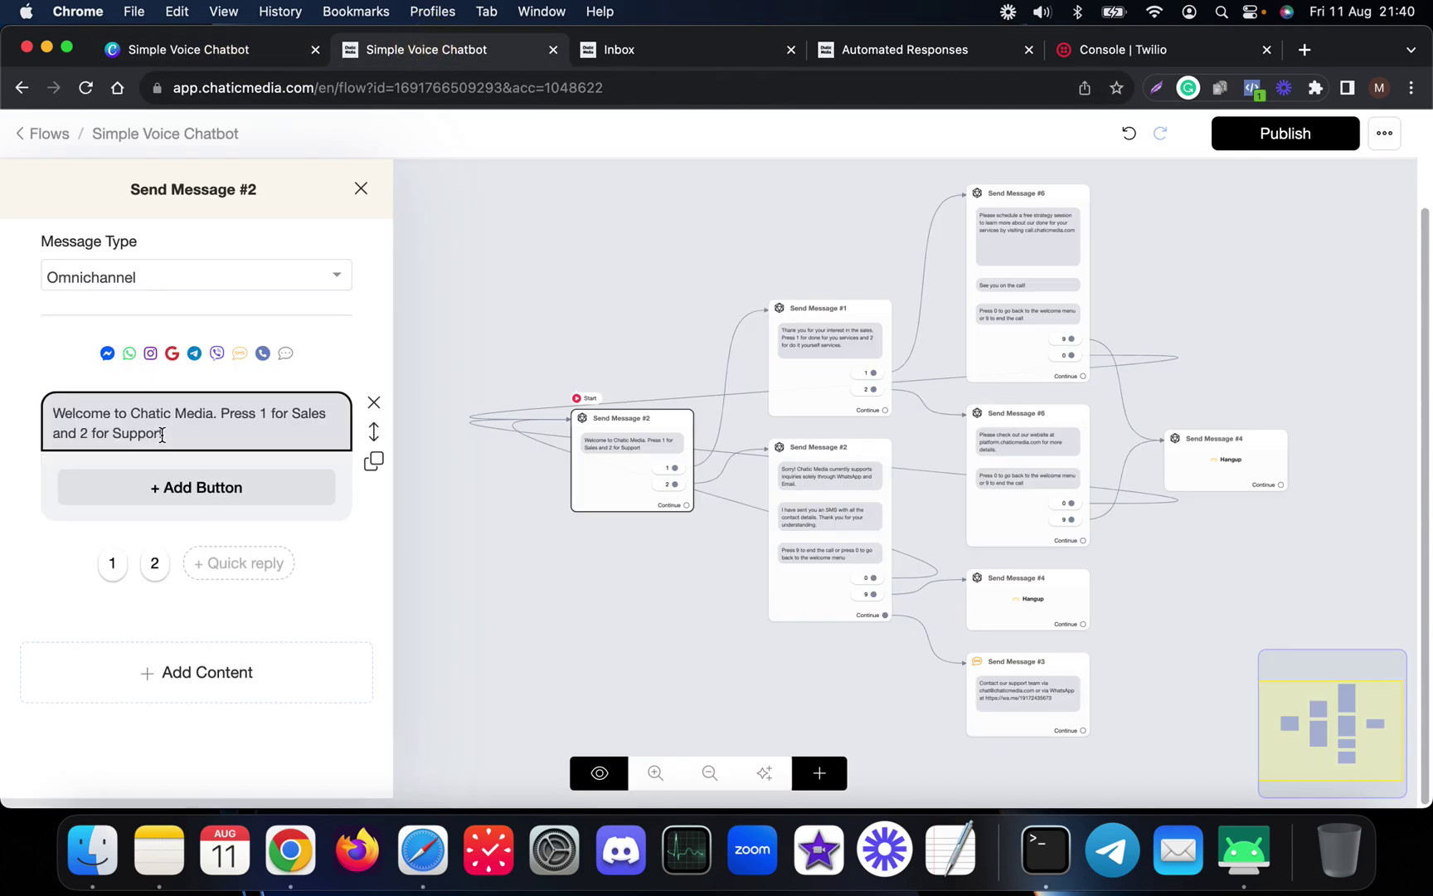
{"action": "left_click", "coordinate": [631, 277]}
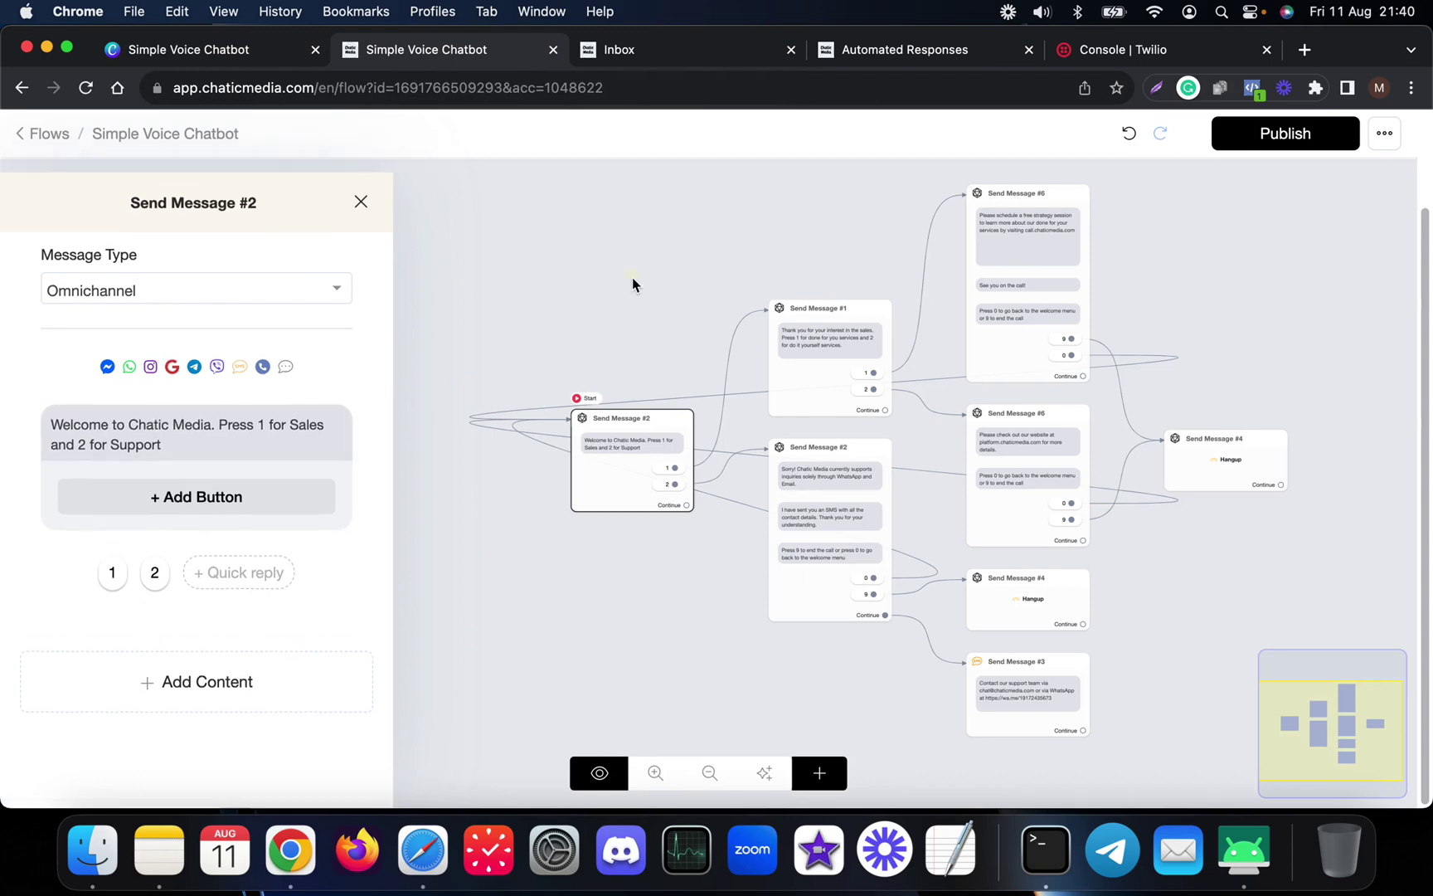
{"action": "left_click", "coordinate": [602, 770]}
{"action": "scroll", "coordinate": [752, 652], "scroll_direction": "down", "scroll_amount": 3}
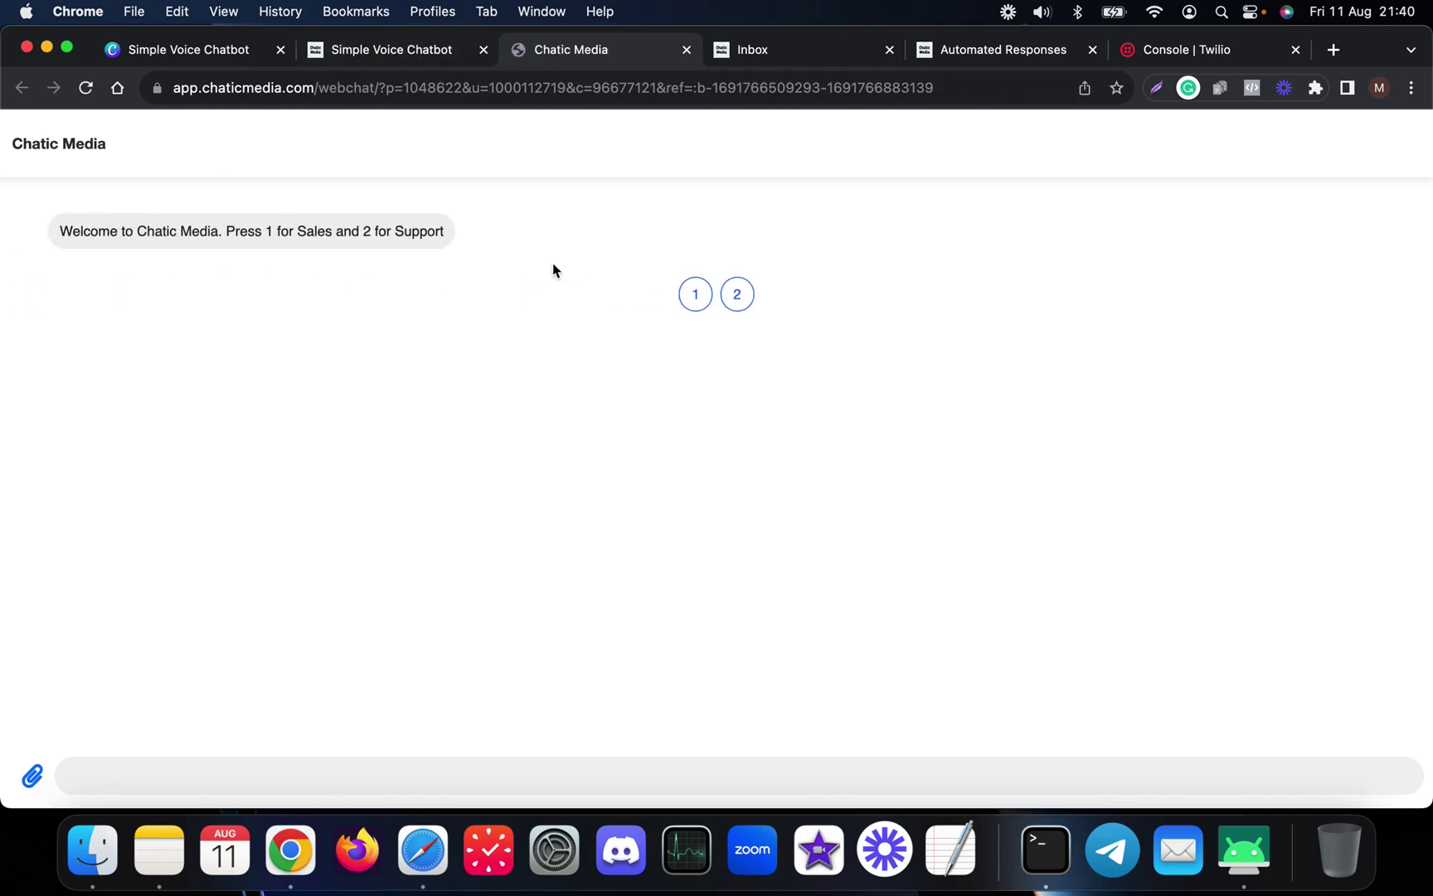
Step: In the webchat preview, pick 1 for Sales and then 1 for done-for-you services
{"action": "left_click", "coordinate": [695, 295]}
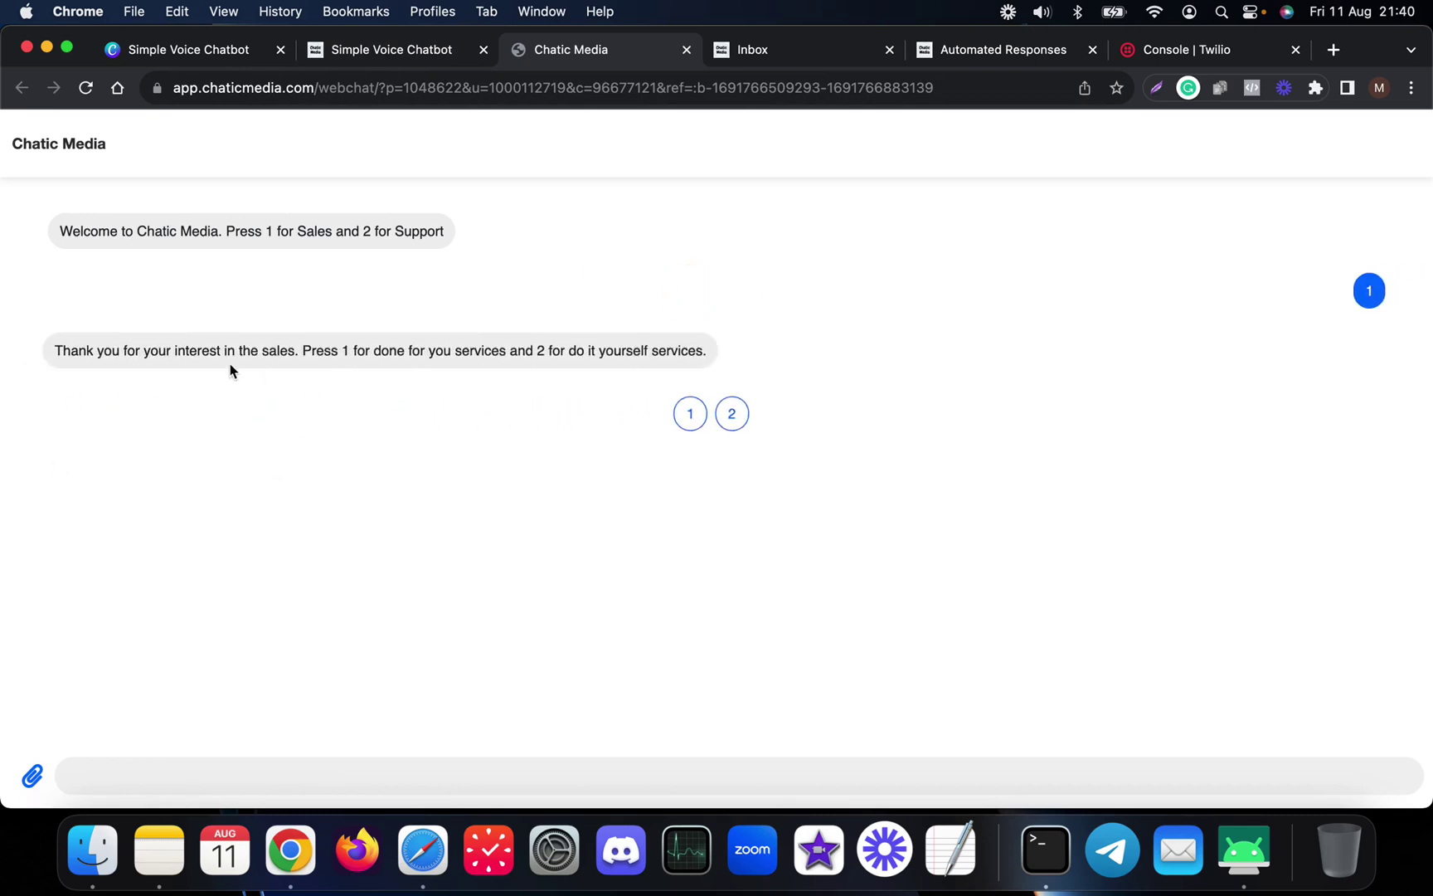
{"action": "left_click", "coordinate": [693, 414]}
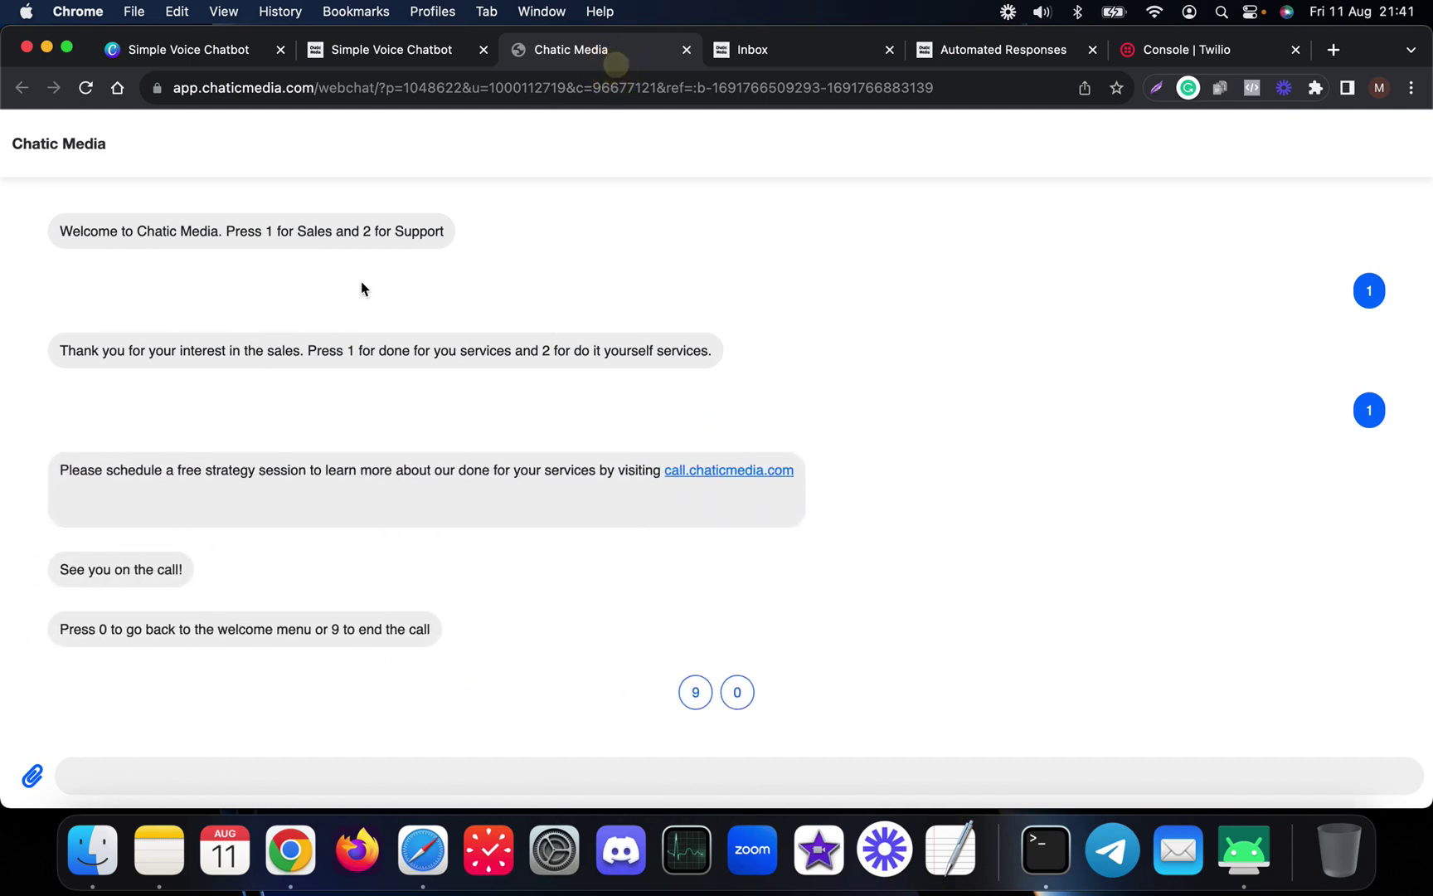
Step: Switch back to the Simple Voice Chatbot flow tab and zoom the canvas around Send Message #2
{"action": "left_click", "coordinate": [396, 51]}
{"action": "scroll", "coordinate": [637, 526], "scroll_direction": "down", "scroll_amount": 5}
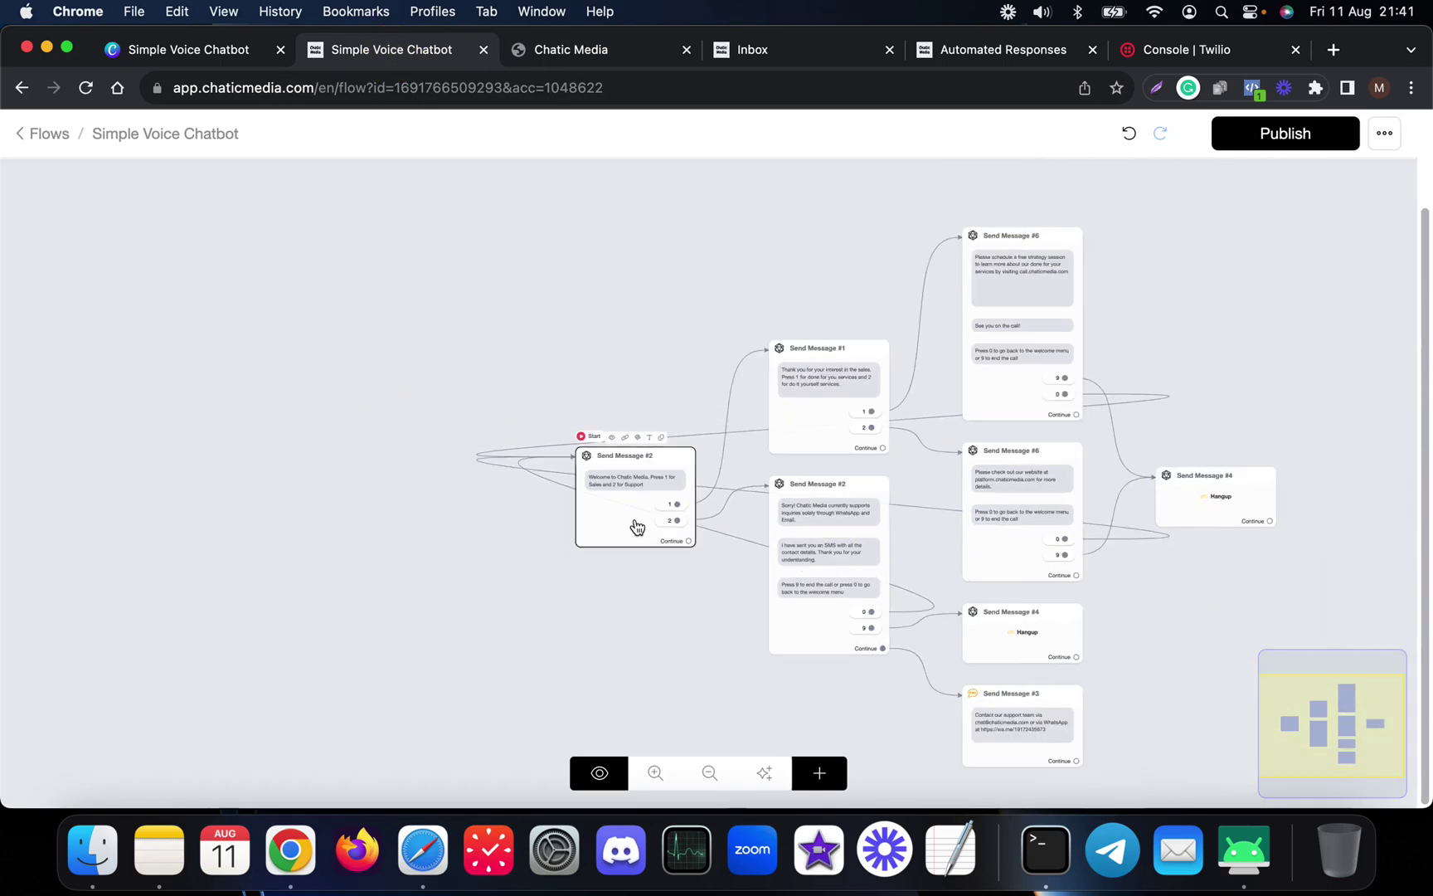
{"action": "scroll", "coordinate": [639, 474], "scroll_direction": "up", "scroll_amount": 3}
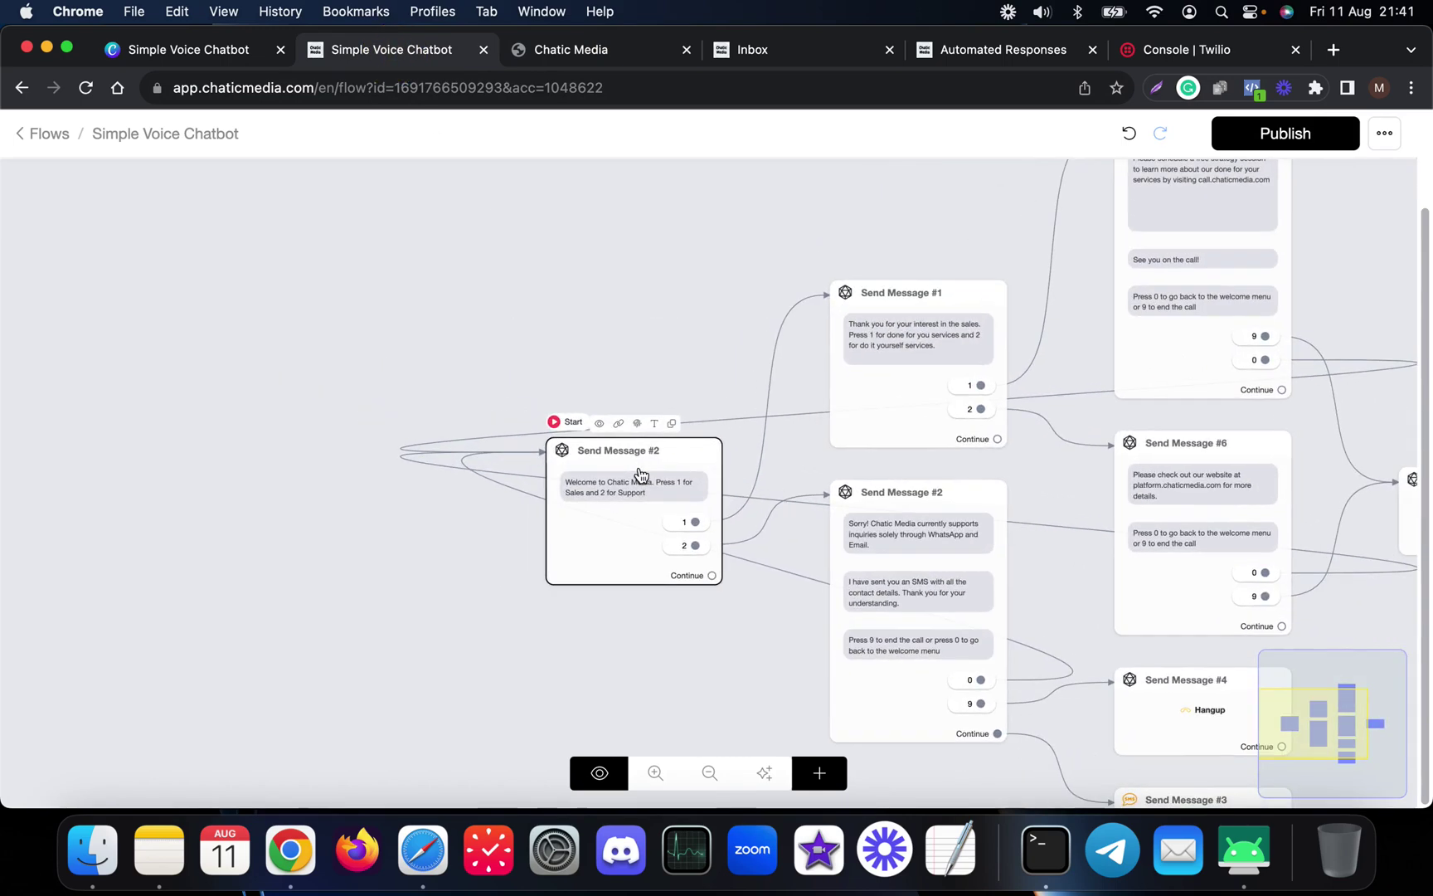
{"action": "scroll", "coordinate": [639, 474], "scroll_direction": "up", "scroll_amount": 2}
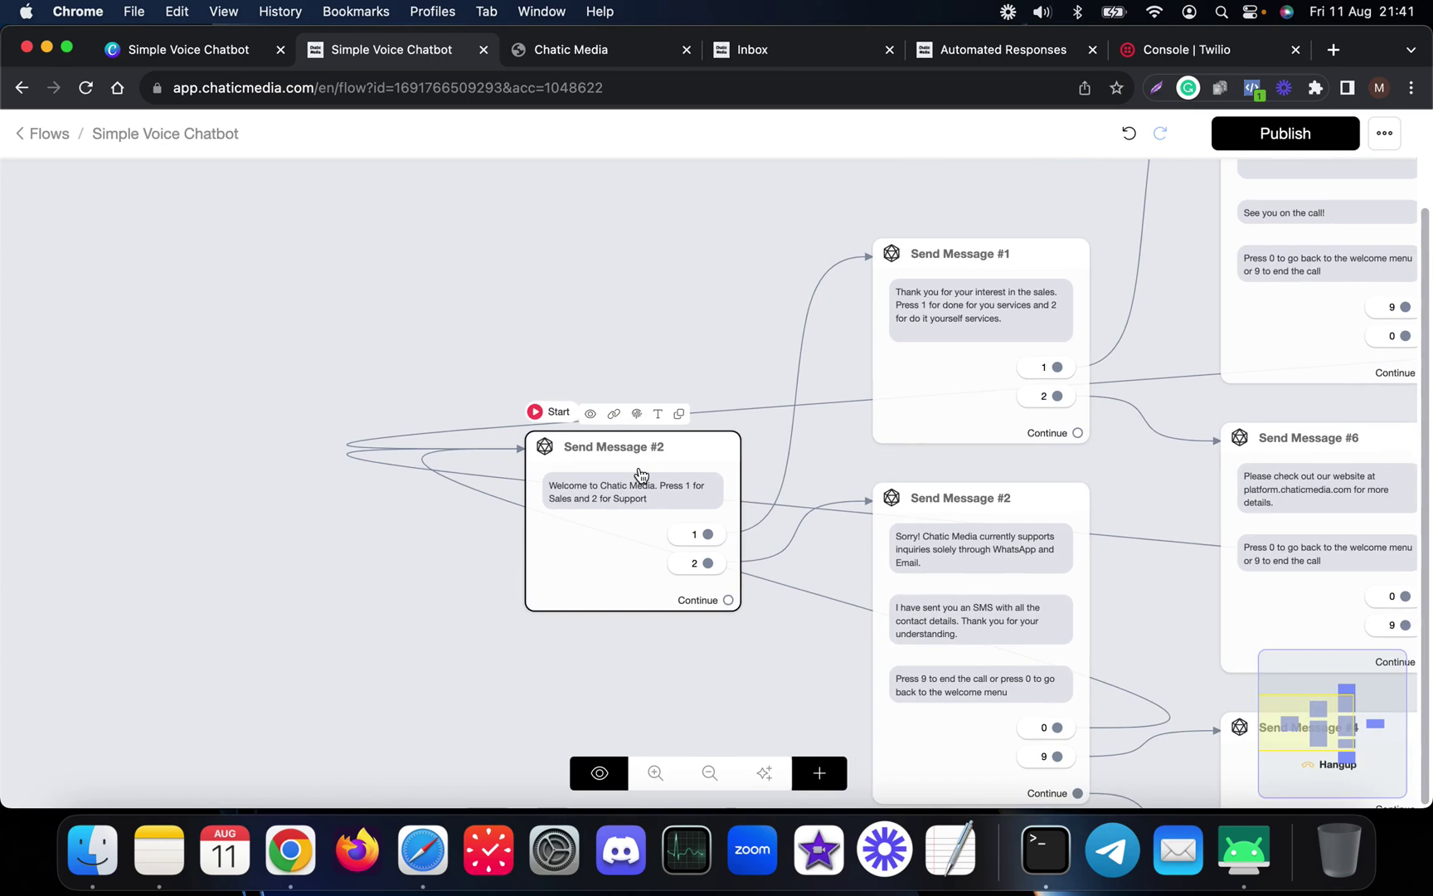